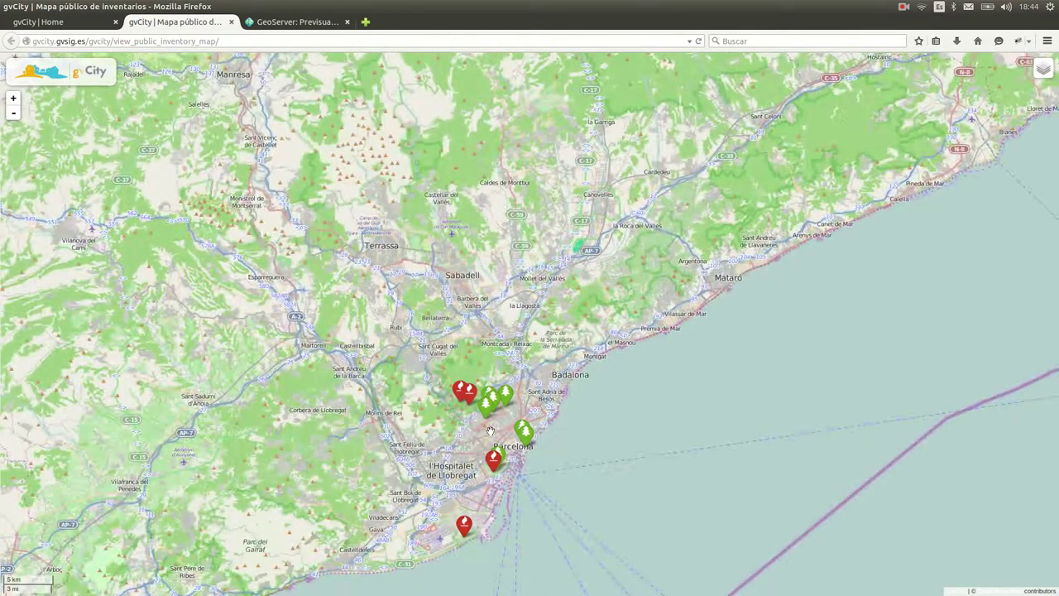
# Step: Show the map's layer list and expand the legends of Riesgo de incidendios Barcelona and Parques y zonas verdes Barcelona
pyautogui.click(1044, 71)
pyautogui.click(1026, 137)
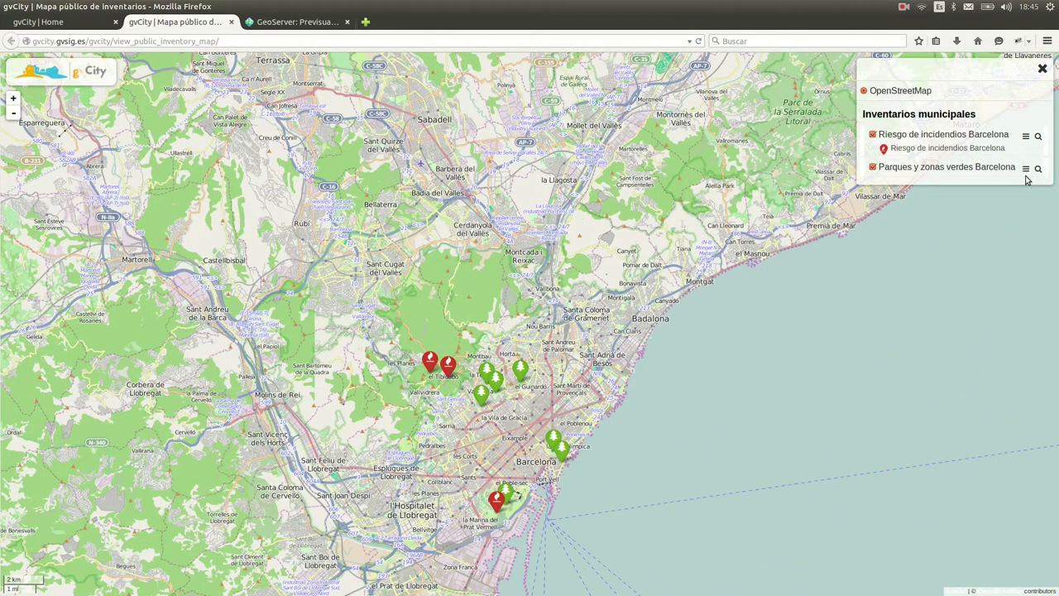
pyautogui.click(1026, 169)
# Step: List the fire-risk inventory's elements, view the Parc del Mirador de Migdia, Tibidabo and Collserola entries on the map, and close the inventory map
pyautogui.click(1038, 137)
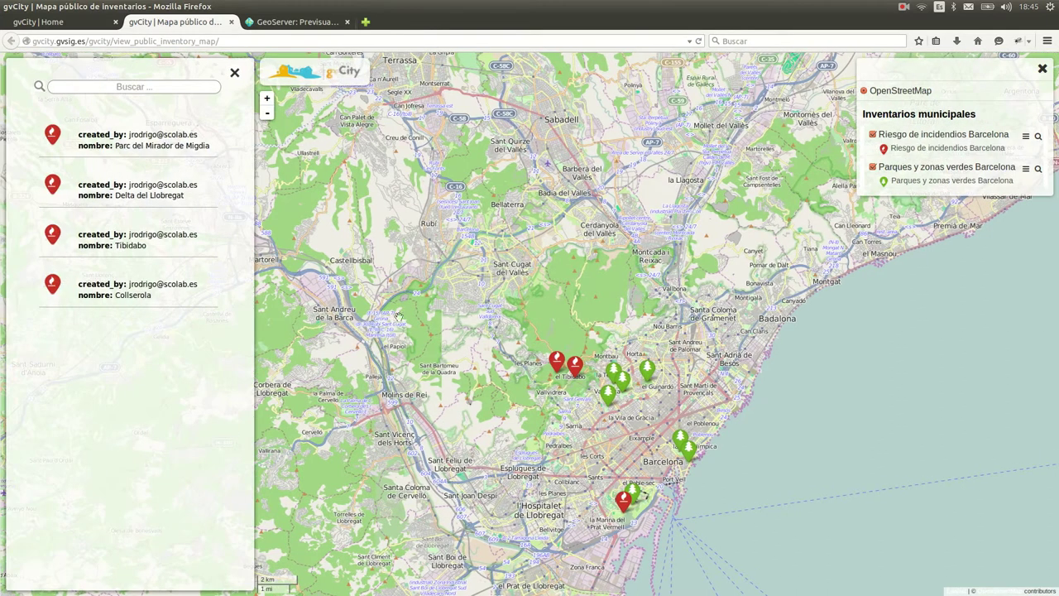
pyautogui.click(143, 141)
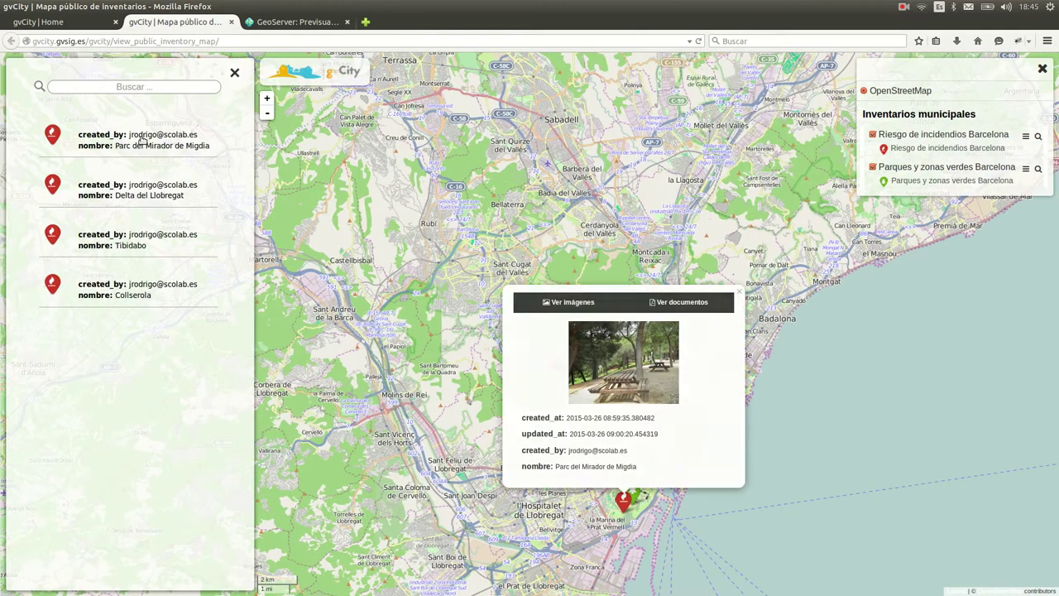
pyautogui.click(136, 241)
pyautogui.click(139, 287)
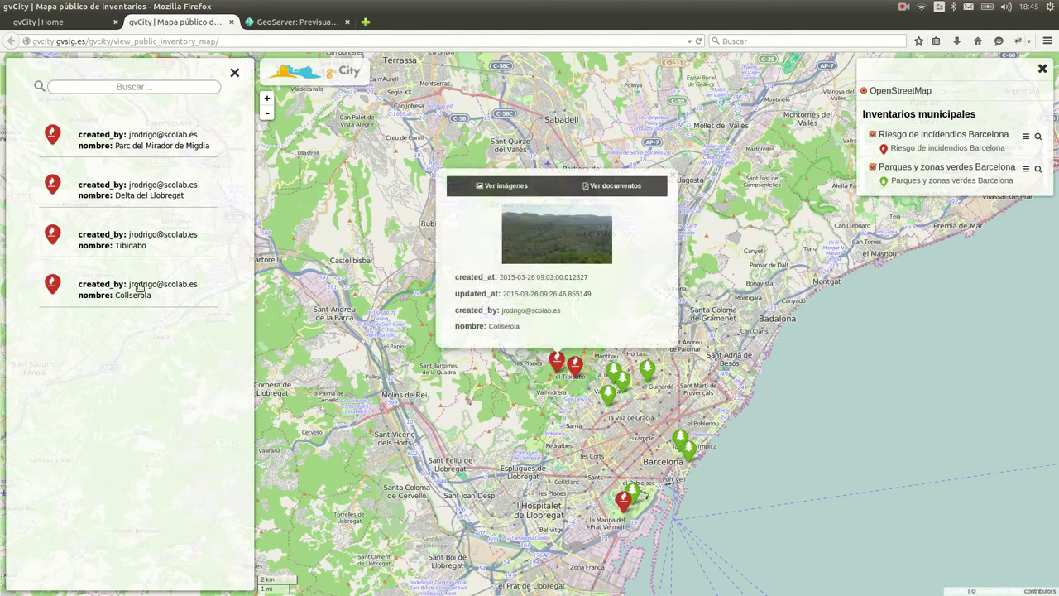
pyautogui.click(236, 73)
pyautogui.click(231, 22)
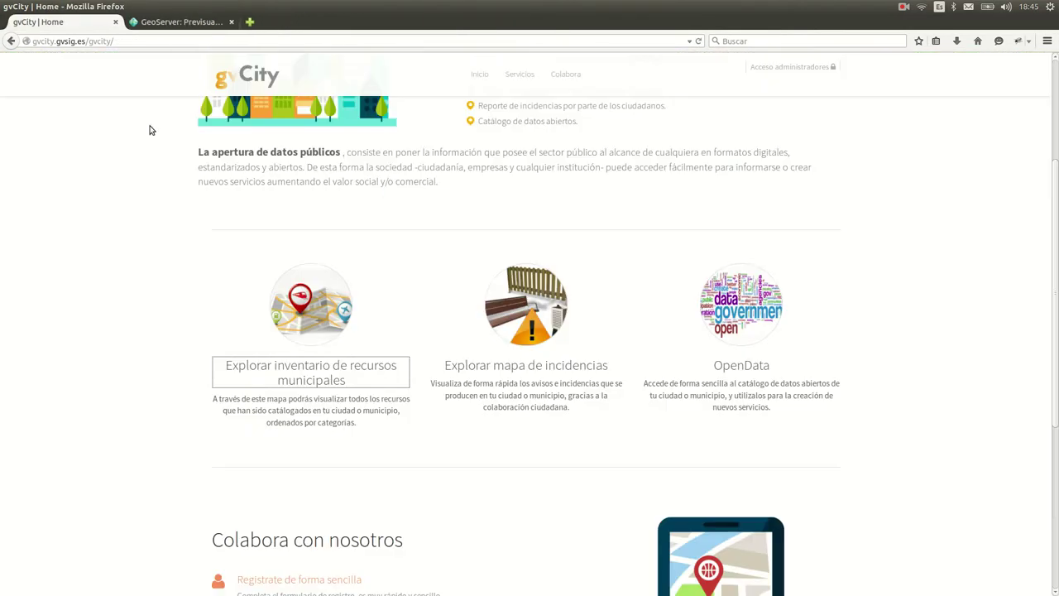
# Step: Open the public incidents map from the home page and bring the Barcelona incidents into view
pyautogui.click(508, 365)
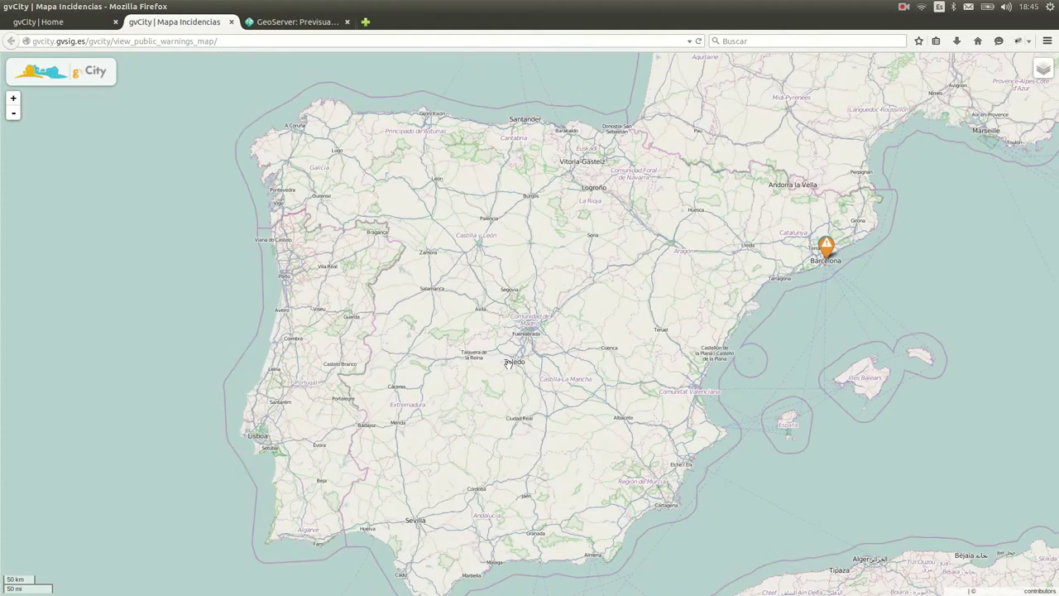
pyautogui.scroll(5, 836, 258)
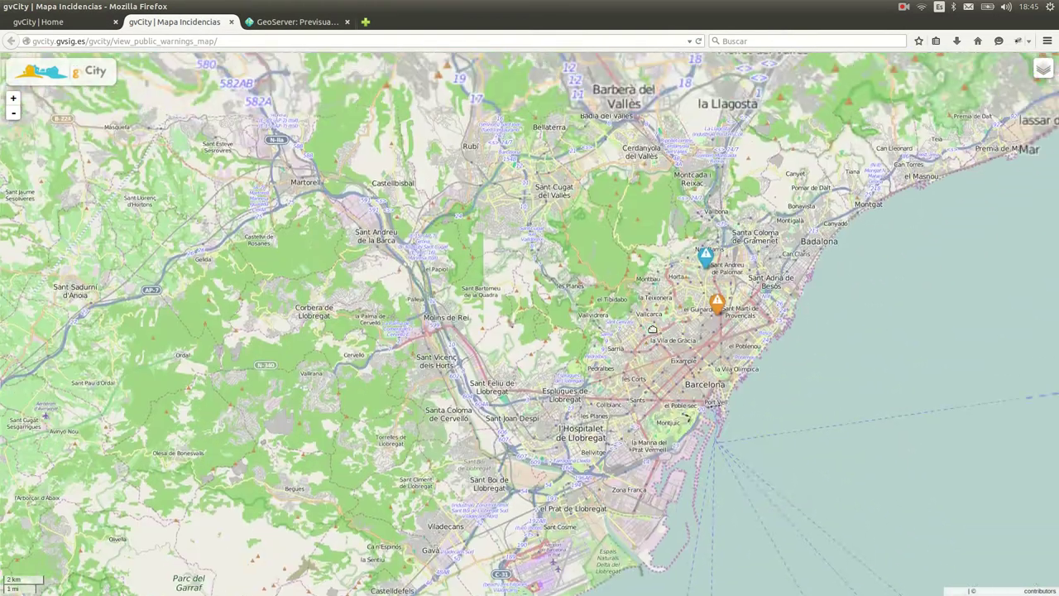
pyautogui.moveTo(652, 329); pyautogui.dragTo(544, 362)
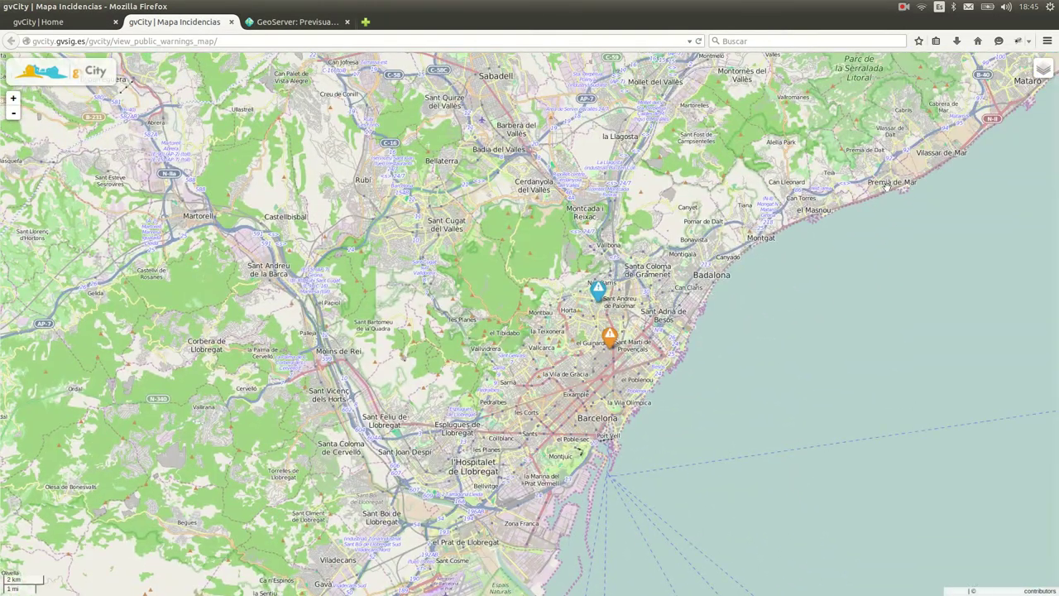
# Step: Show the incident layers and expand the legends for Incidencias nuevas, aceptadas, resueltas and rechazadas
pyautogui.click(1041, 74)
pyautogui.click(1025, 136)
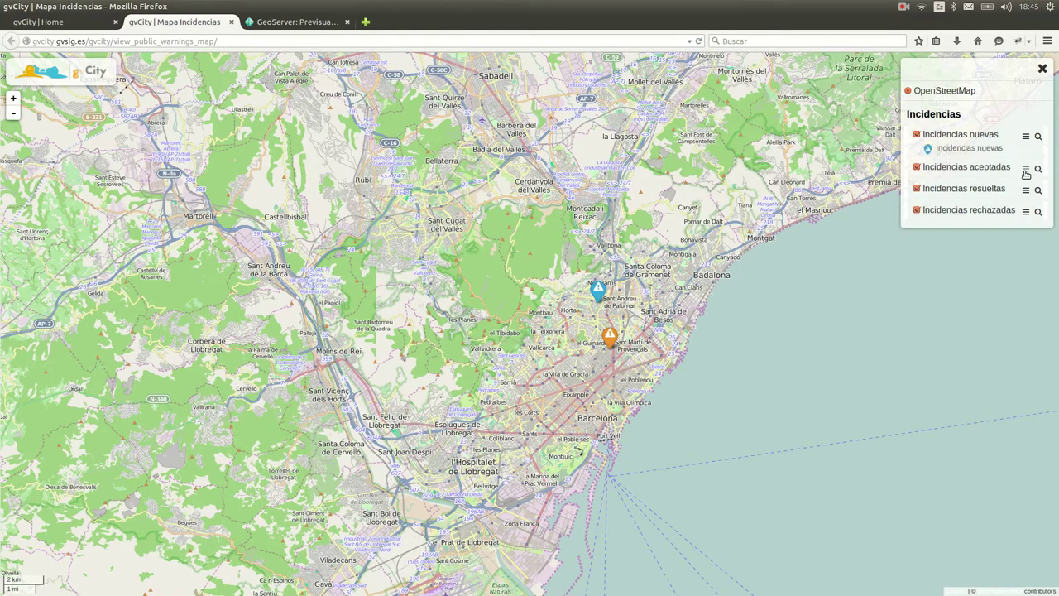
pyautogui.click(1025, 169)
pyautogui.click(1023, 202)
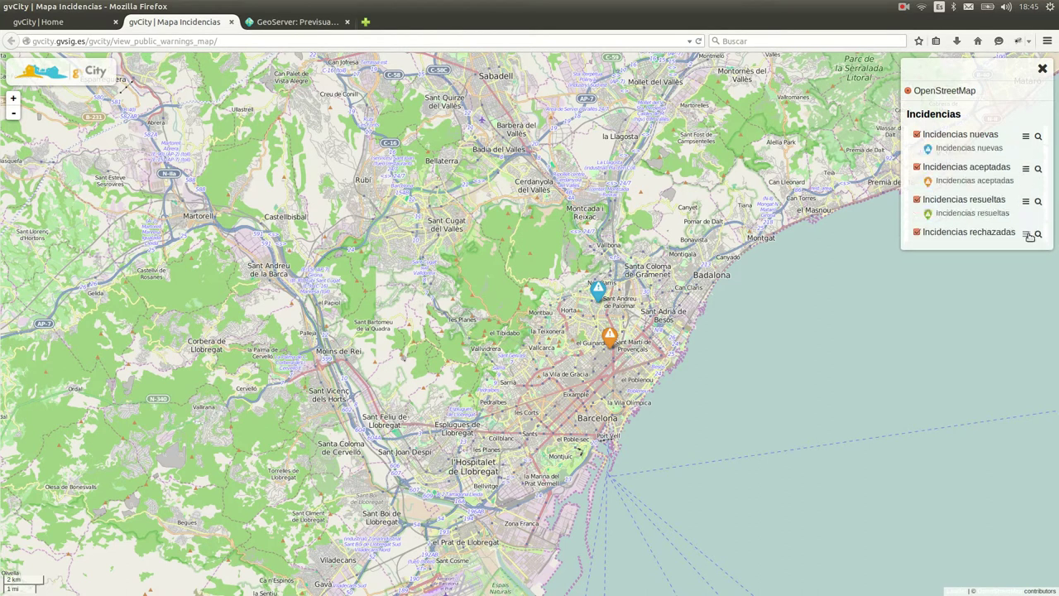
pyautogui.click(1026, 235)
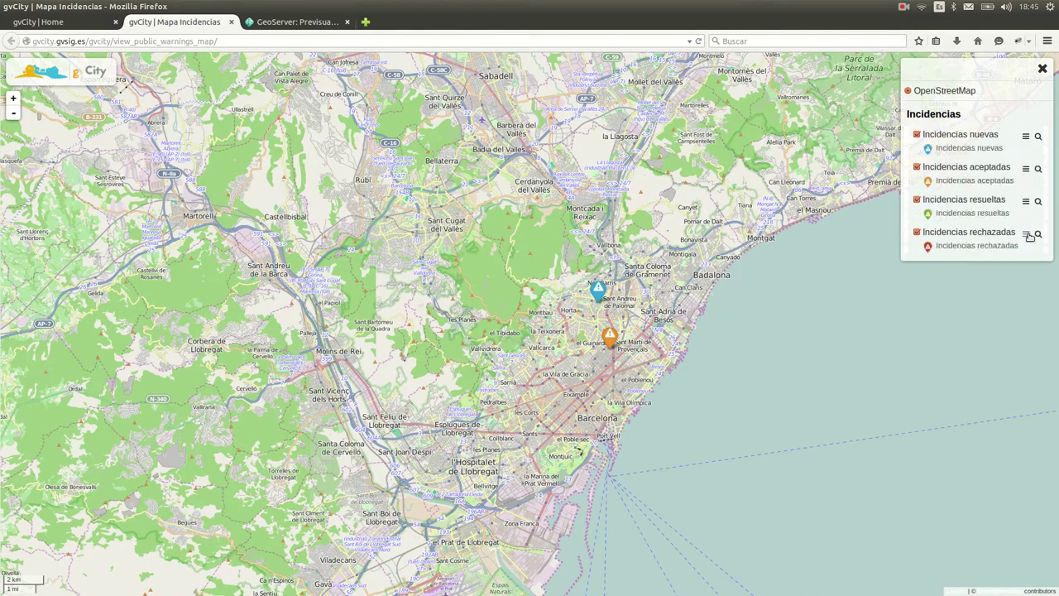
# Step: List the new incidents, view the "Banco roto" incident on the map, and close the incidents map
pyautogui.click(1039, 138)
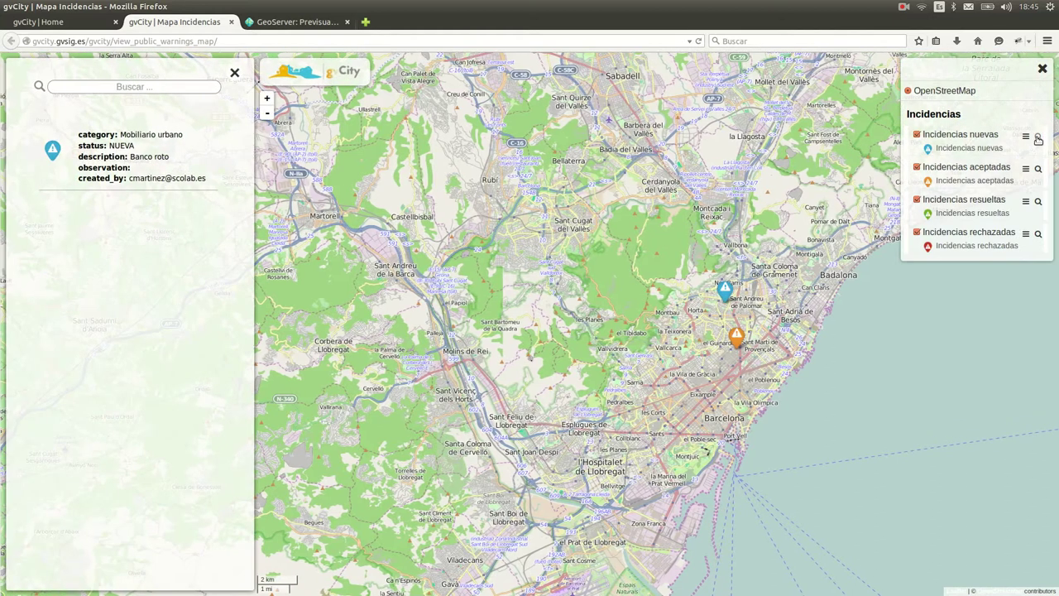
pyautogui.click(124, 172)
pyautogui.click(232, 21)
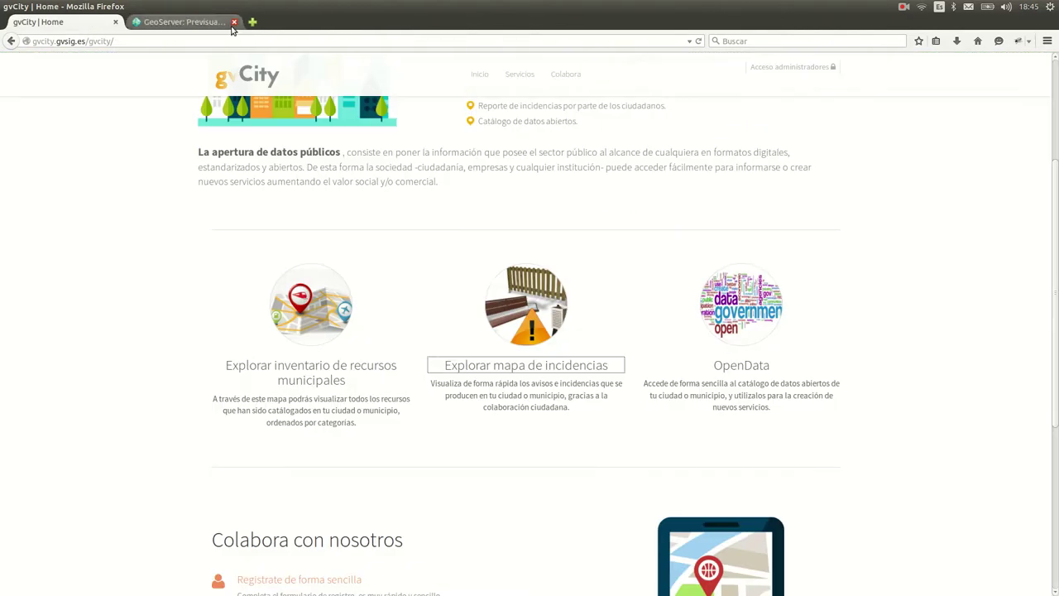
# Step: Open the OpenData catalogue from the home page, view the Territorio category's files, and close the catalogue
pyautogui.click(731, 369)
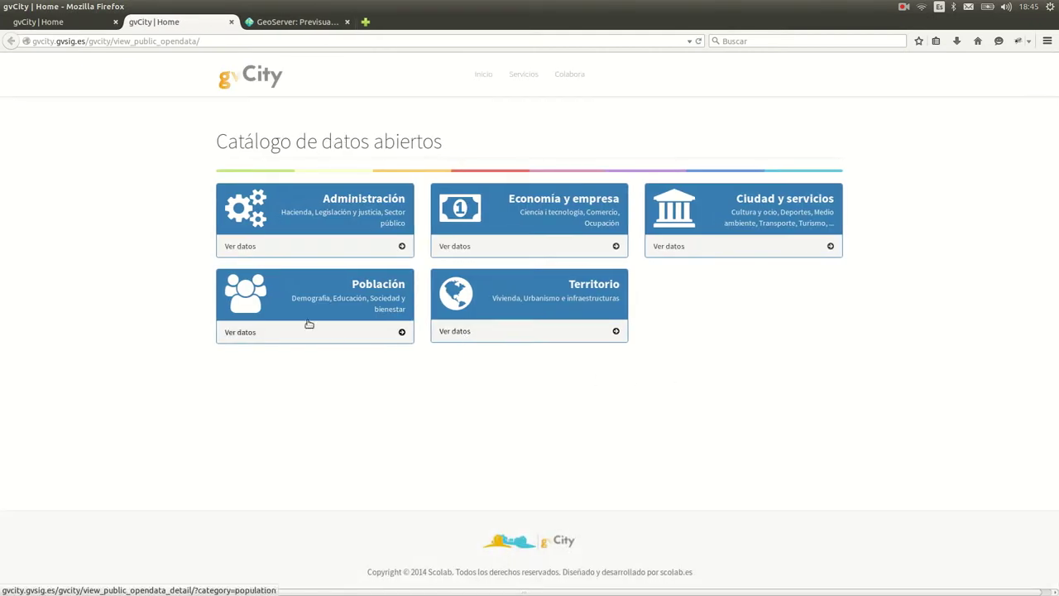
pyautogui.click(463, 330)
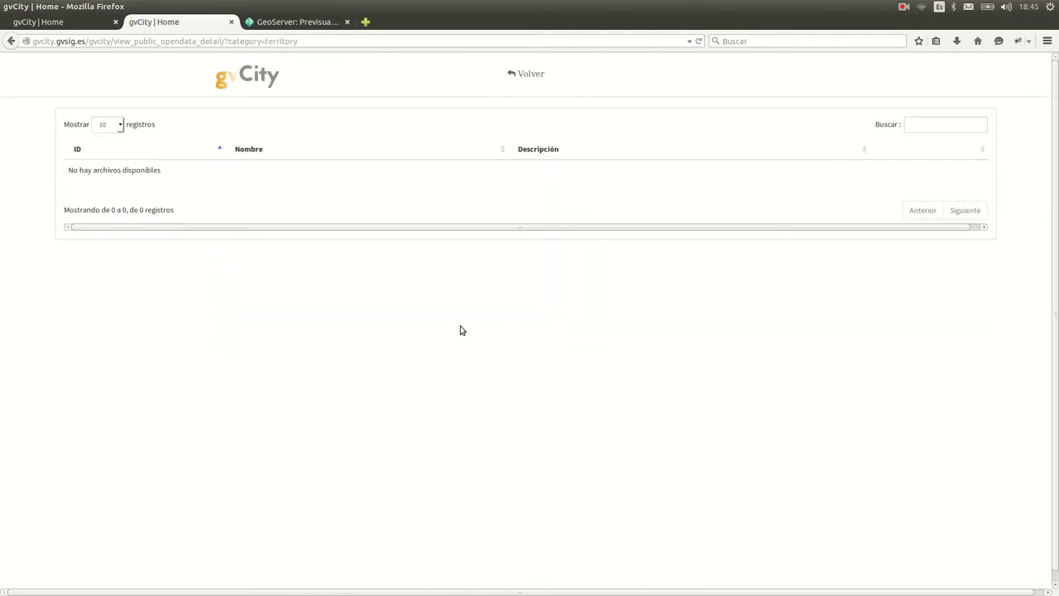
pyautogui.click(231, 21)
# Step: Sign in to the administrator area with the administrator's e-mail and password, and dismiss the browser's offer to remember the password
pyautogui.scroll(-6, 478, 502)
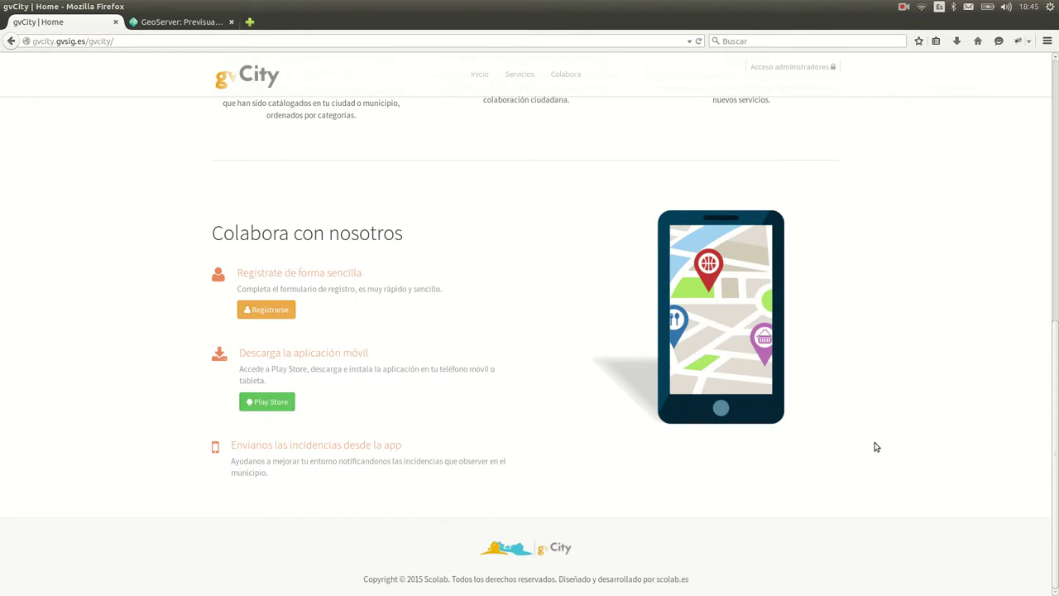
pyautogui.scroll(5, 878, 446)
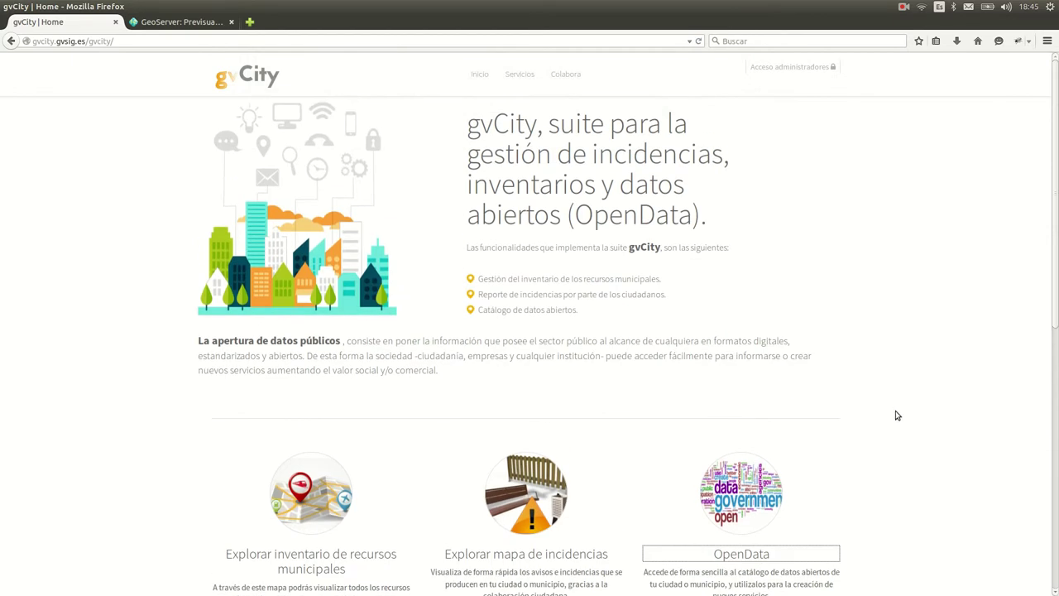
pyautogui.click(786, 67)
pyautogui.click(436, 206)
pyautogui.press('Down')
pyautogui.press('Down')
pyautogui.press('Return')
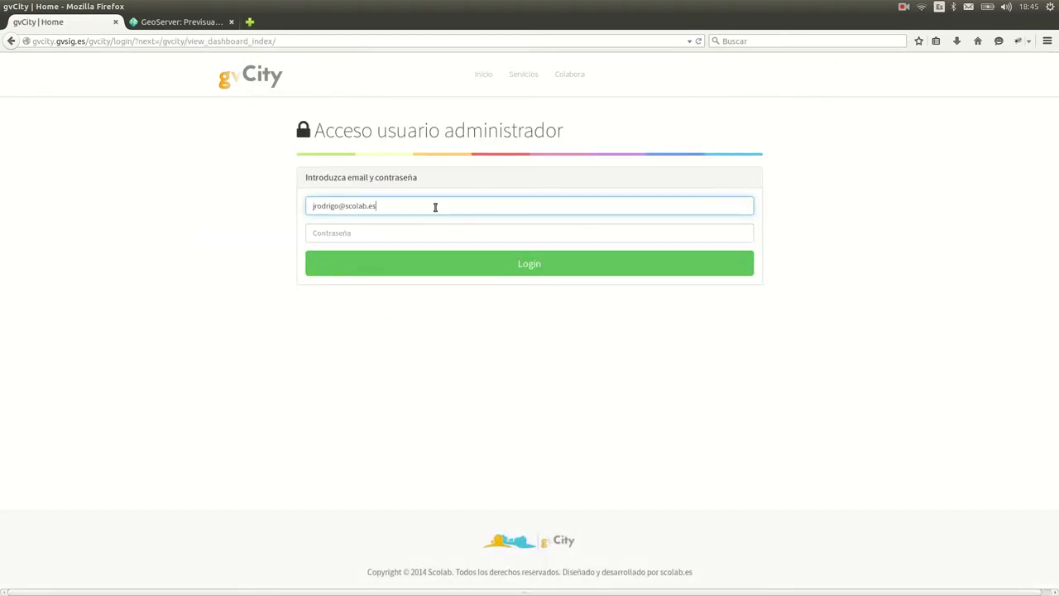
pyautogui.press('Tab')
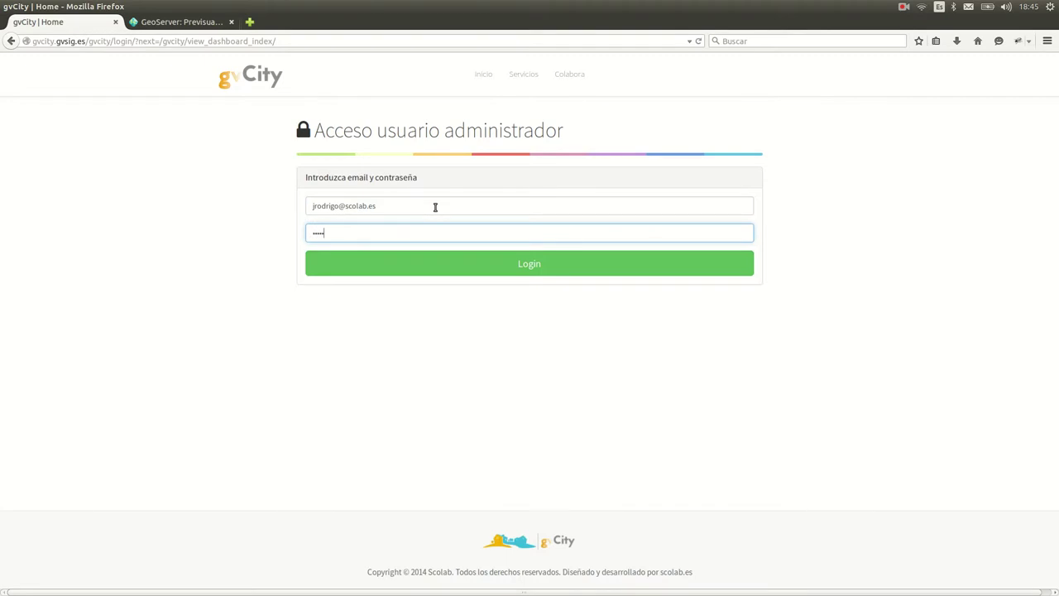
pyautogui.click(445, 261)
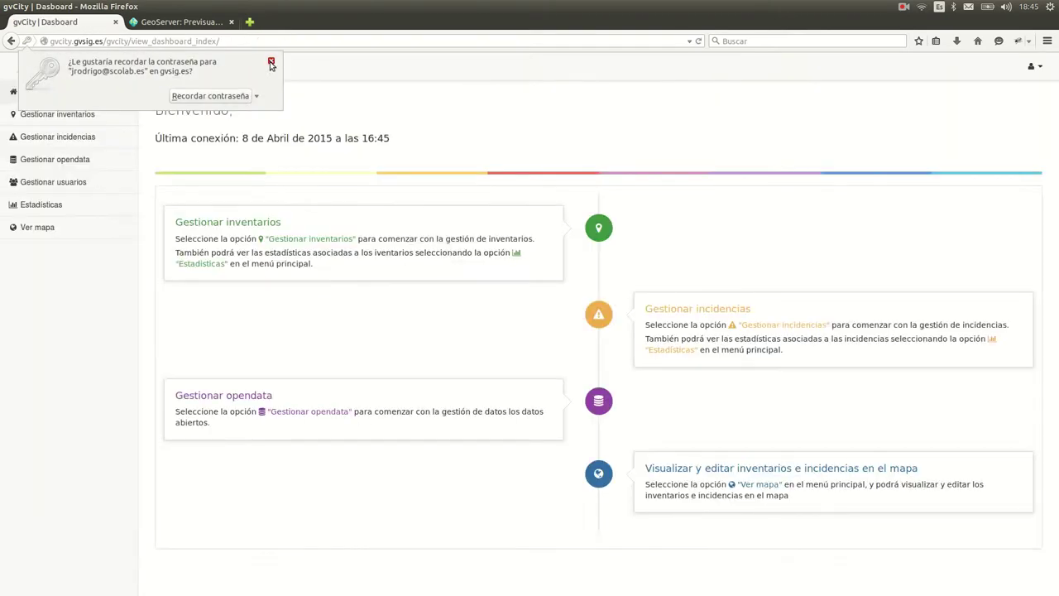
pyautogui.click(269, 62)
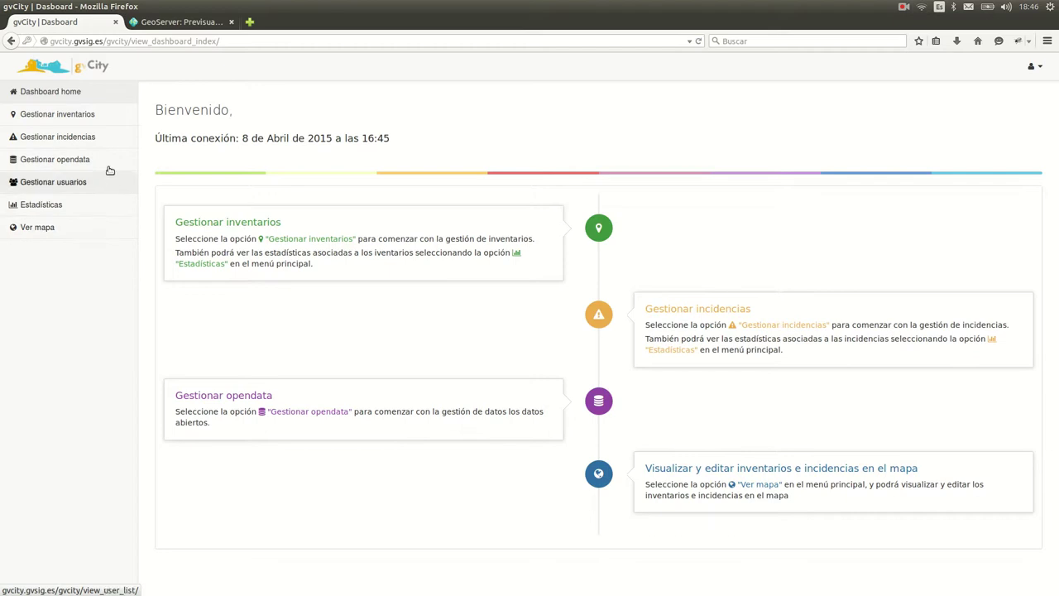
# Step: Open the inventory management list and view the records of Parques y zonas verdes Barcelona
pyautogui.click(113, 116)
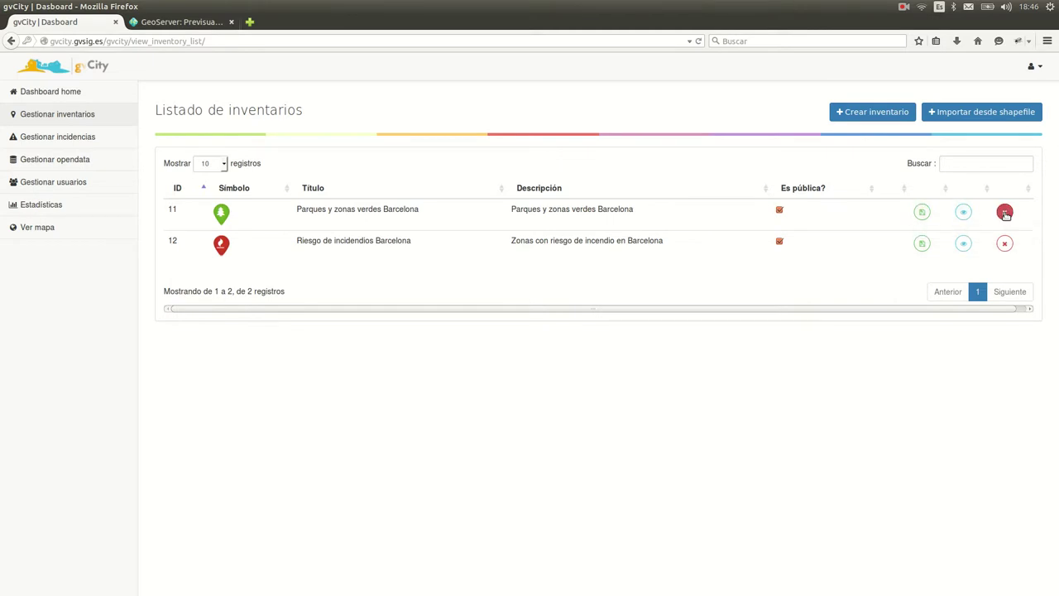
pyautogui.click(963, 212)
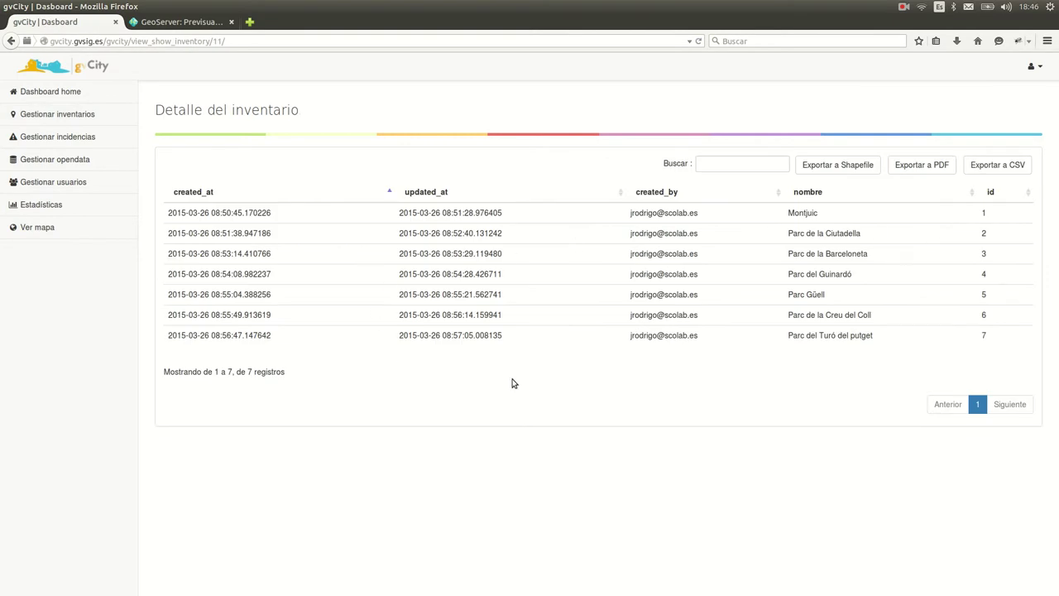
# Step: Try the inventory's Shapefile, PDF and CSV exports, cancelling each download
pyautogui.click(862, 167)
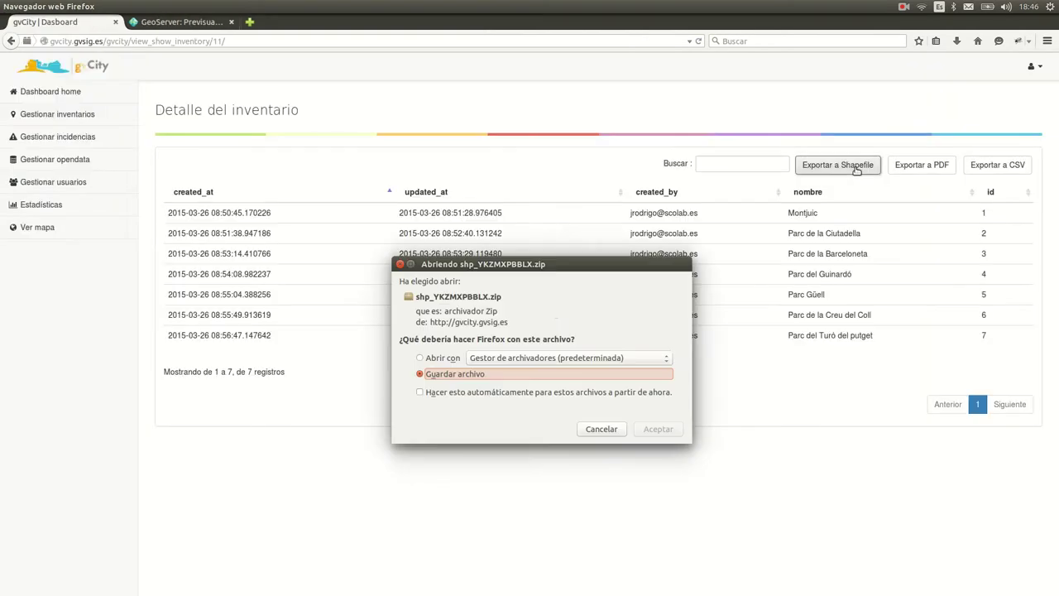
pyautogui.click(609, 430)
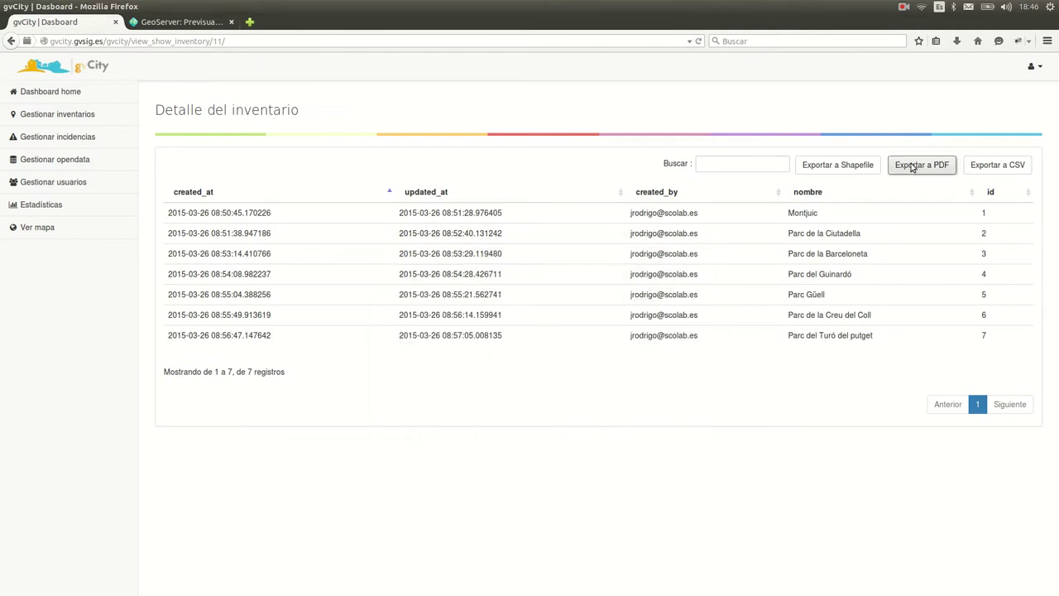
pyautogui.click(914, 165)
pyautogui.click(675, 473)
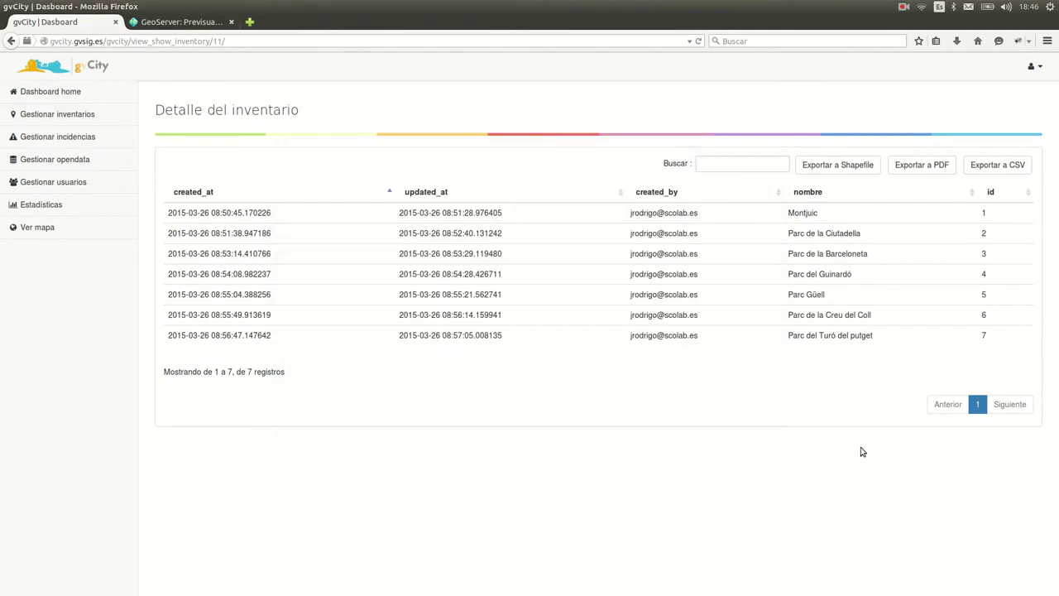
pyautogui.click(997, 165)
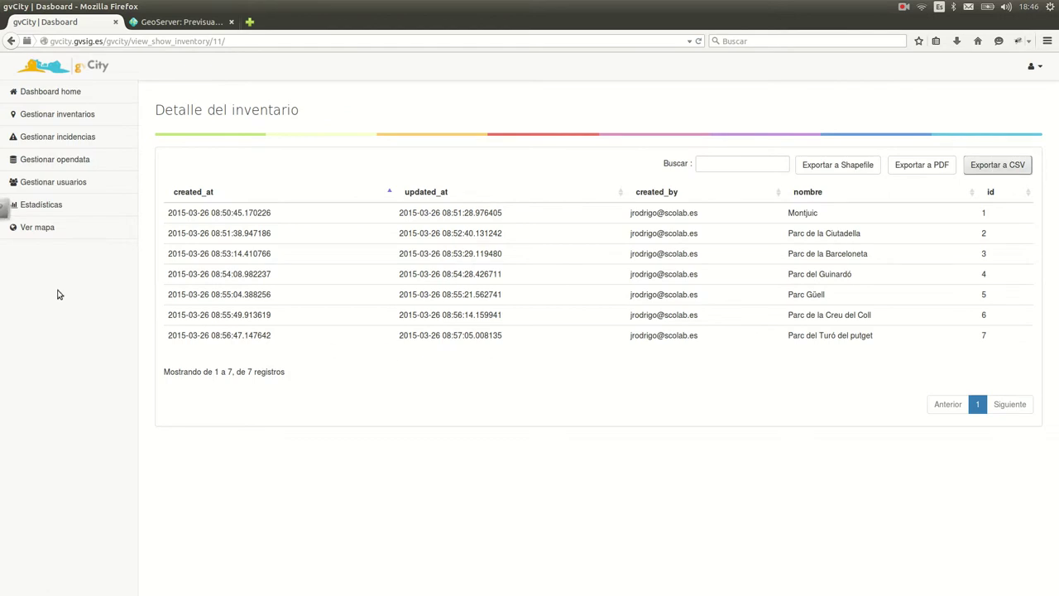
pyautogui.moveTo(3, 213)
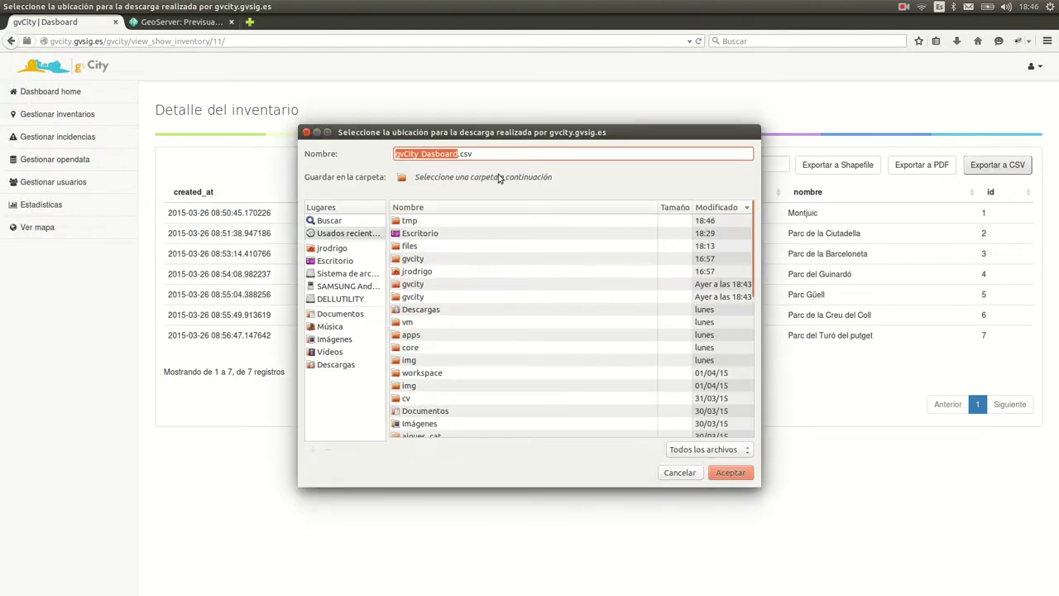
pyautogui.click(689, 475)
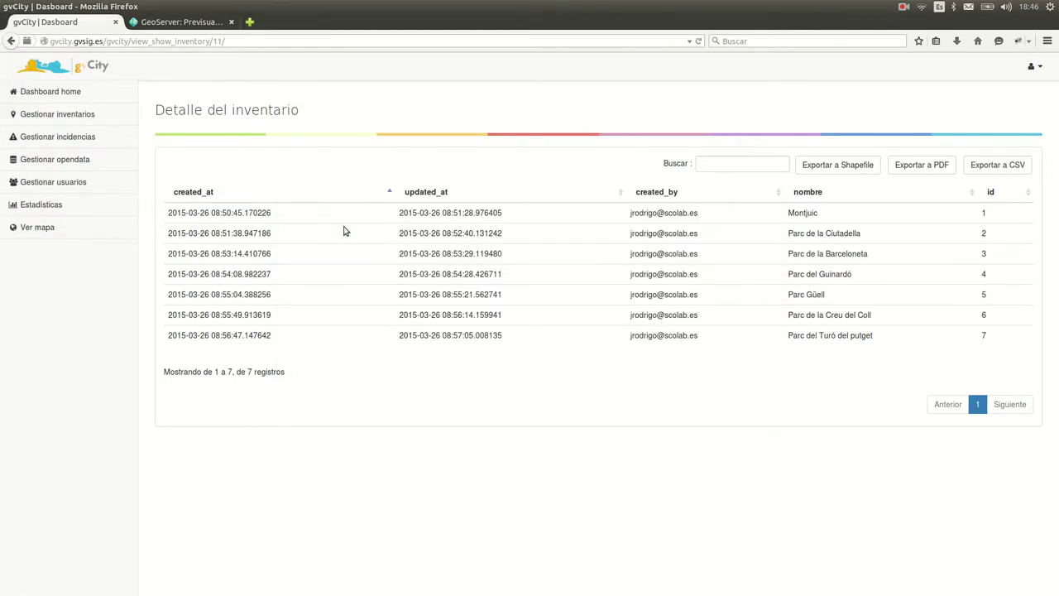
# Step: Start a new inventory titled "Hospitales" with the description "Capa para el inventario de hospitales" and make it public
pyautogui.click(123, 113)
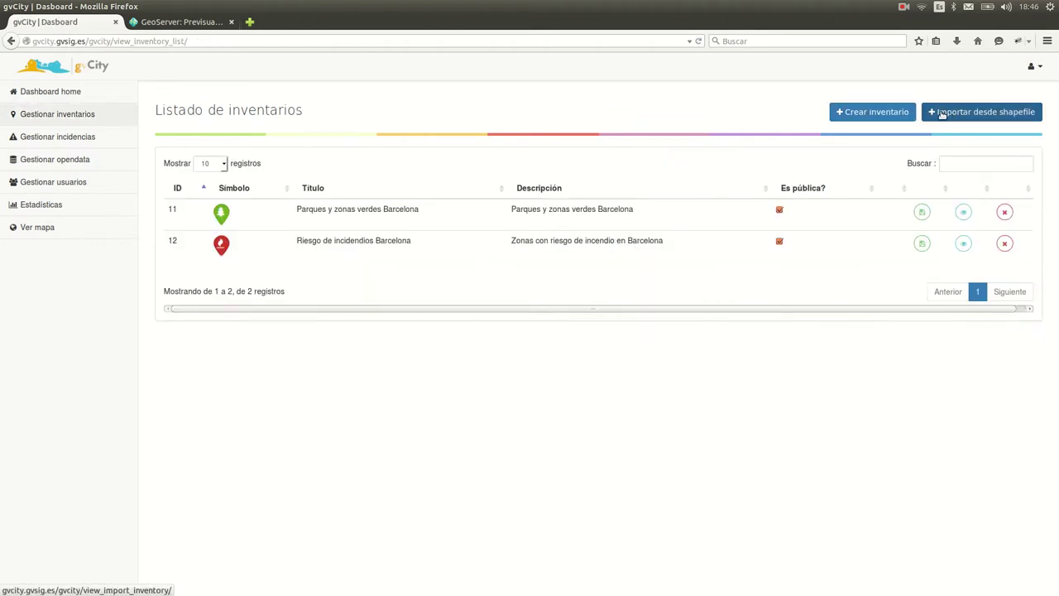
pyautogui.click(899, 112)
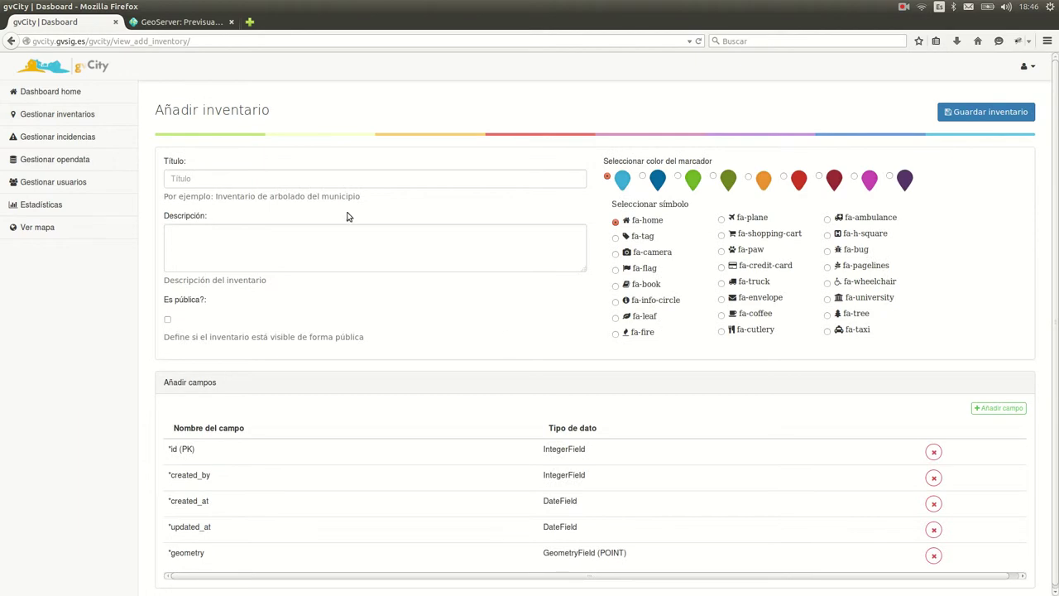
pyautogui.click(269, 179)
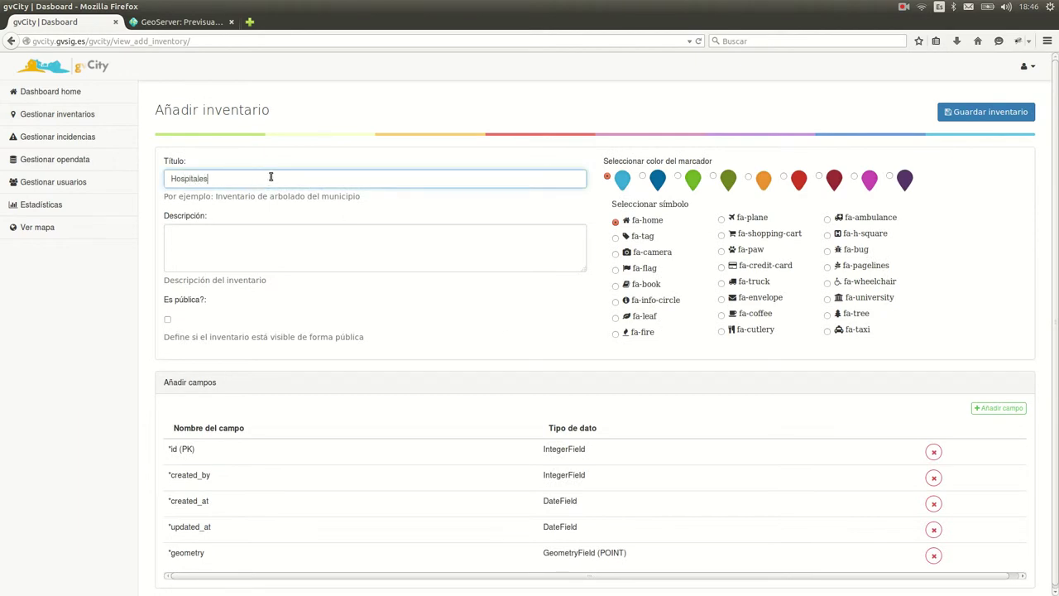
pyautogui.click(185, 238)
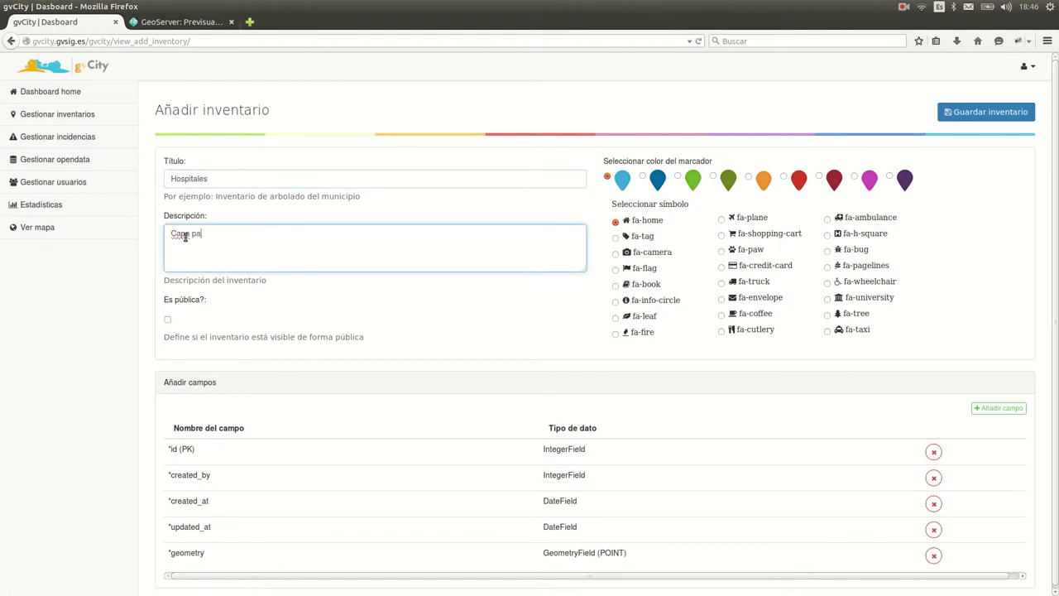
pyautogui.write('Capa para el inventario de hospitales')
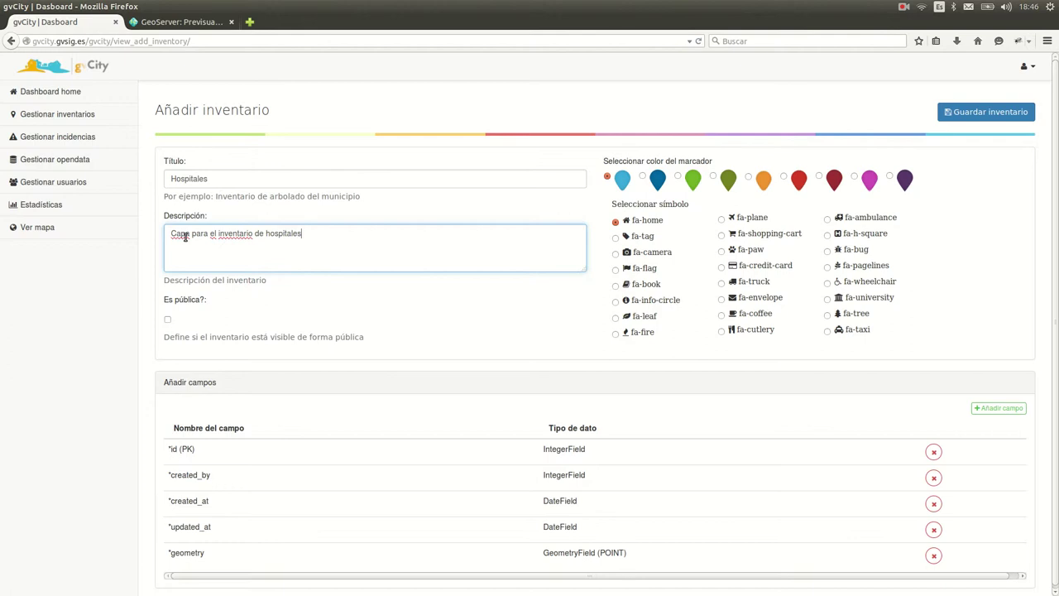
pyautogui.click(168, 323)
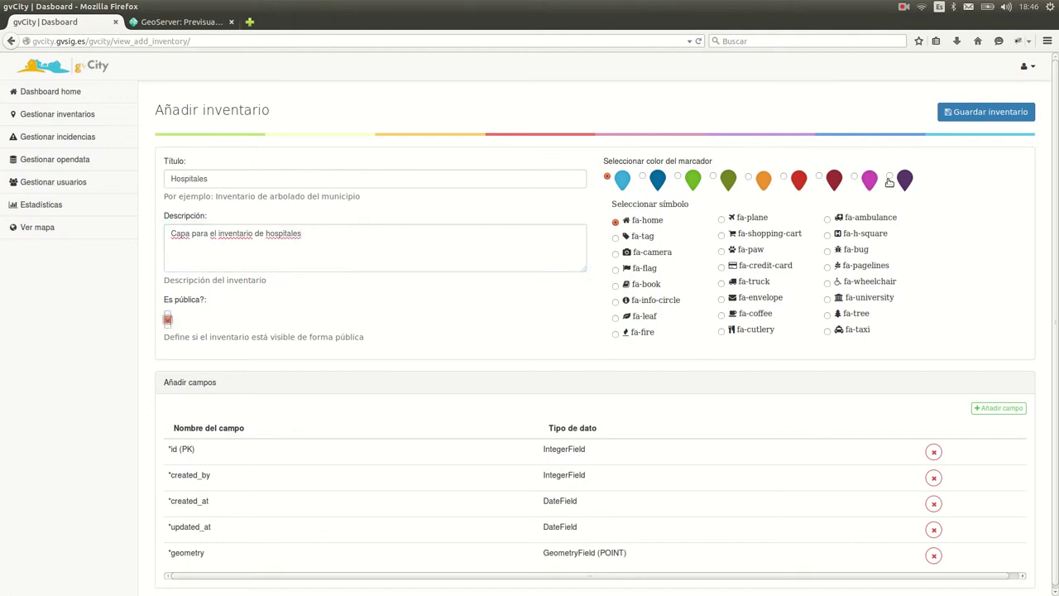
# Step: Give the inventory the magenta marker with the fa-h-square symbol and add a Texto field named nomb_hosp
pyautogui.click(855, 177)
pyautogui.click(828, 236)
pyautogui.click(997, 408)
pyautogui.click(440, 133)
pyautogui.write('nomb_hosp')
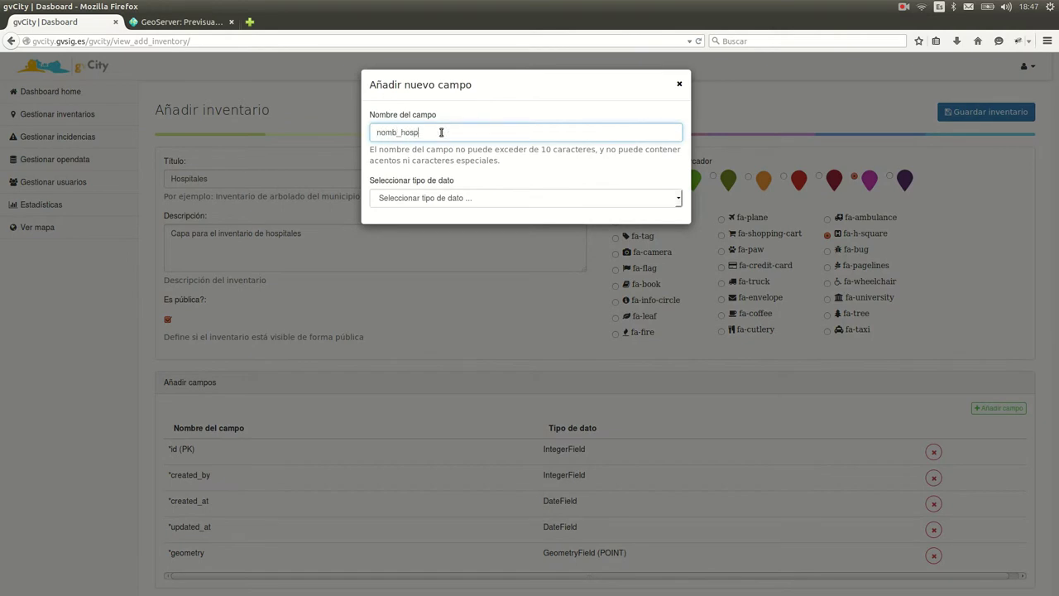
pyautogui.click(449, 197)
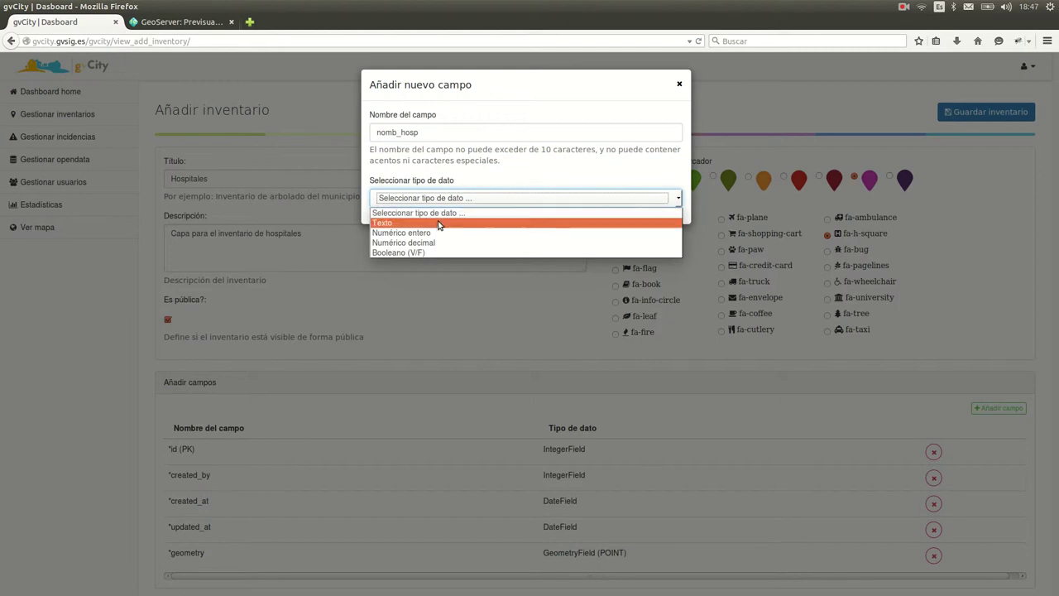
pyautogui.click(440, 223)
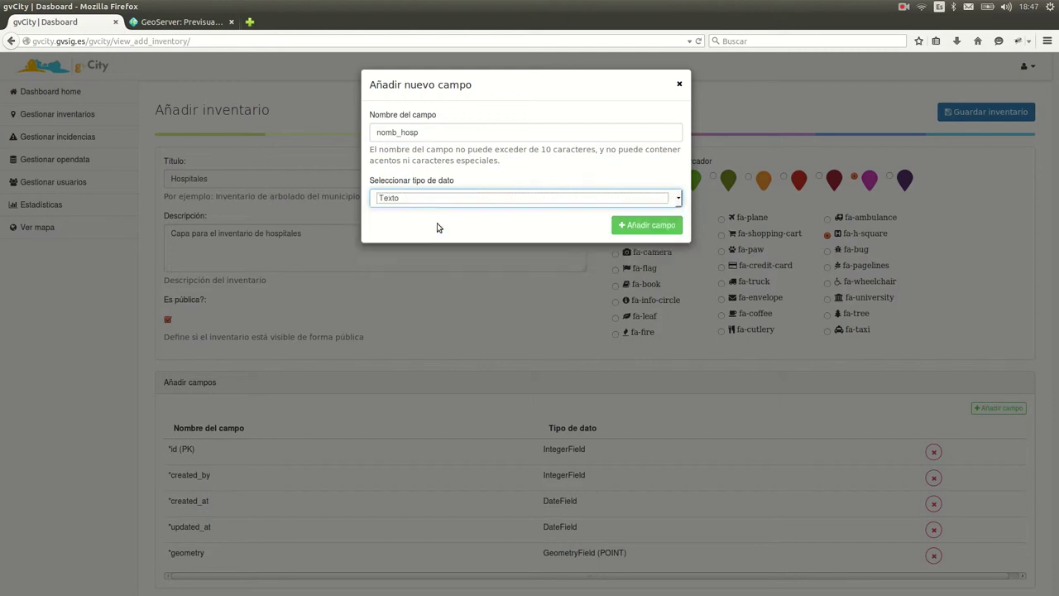
pyautogui.click(641, 225)
pyautogui.scroll(-1, 288, 566)
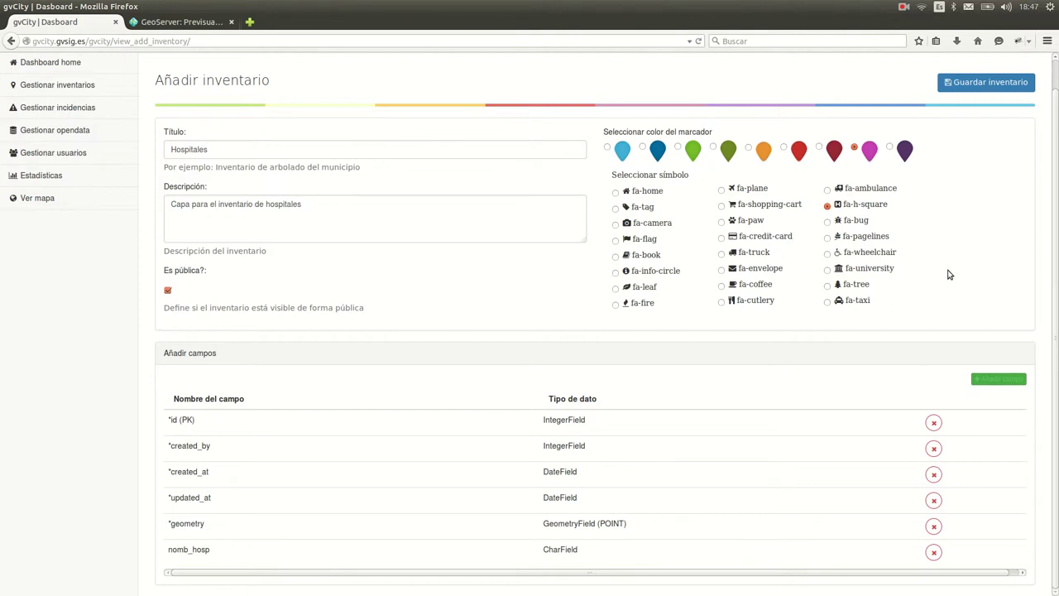
# Step: Check the current layer preview list in GeoServer, return to gvCity and save the Hospitales inventory
pyautogui.scroll(1, 959, 248)
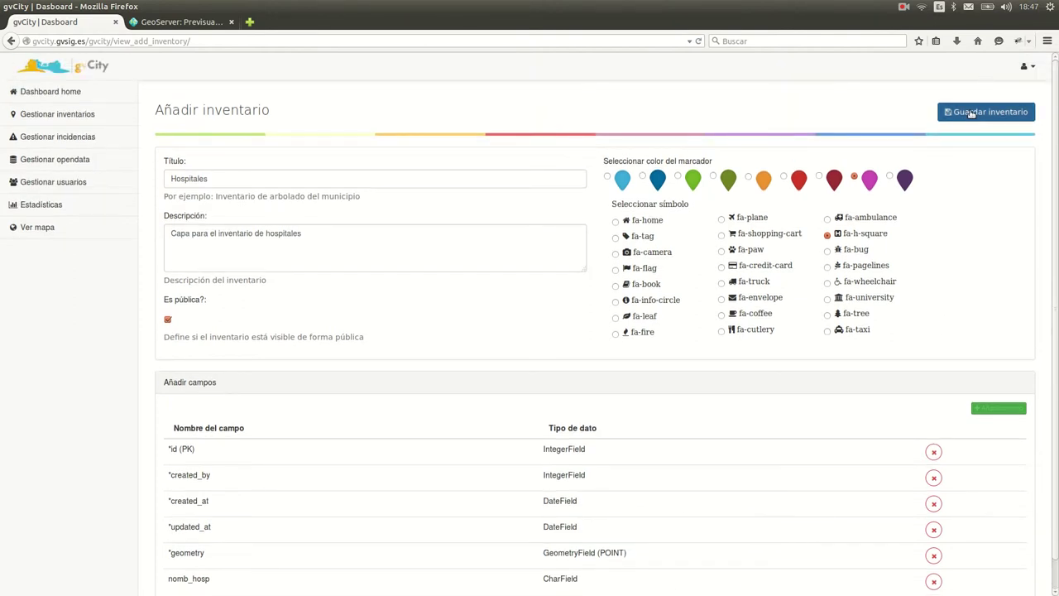
pyautogui.click(175, 21)
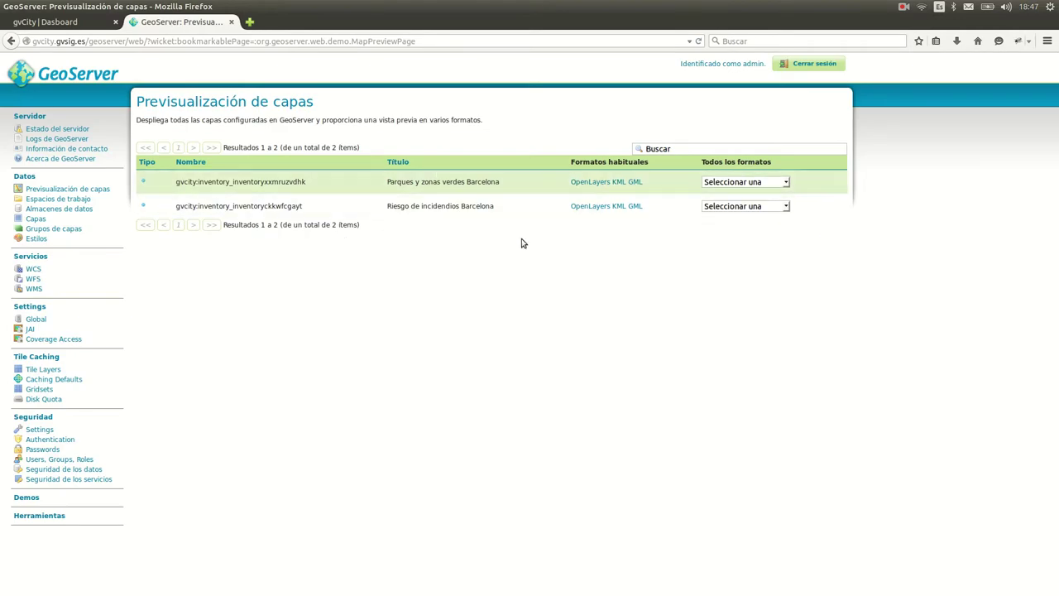
pyautogui.click(50, 21)
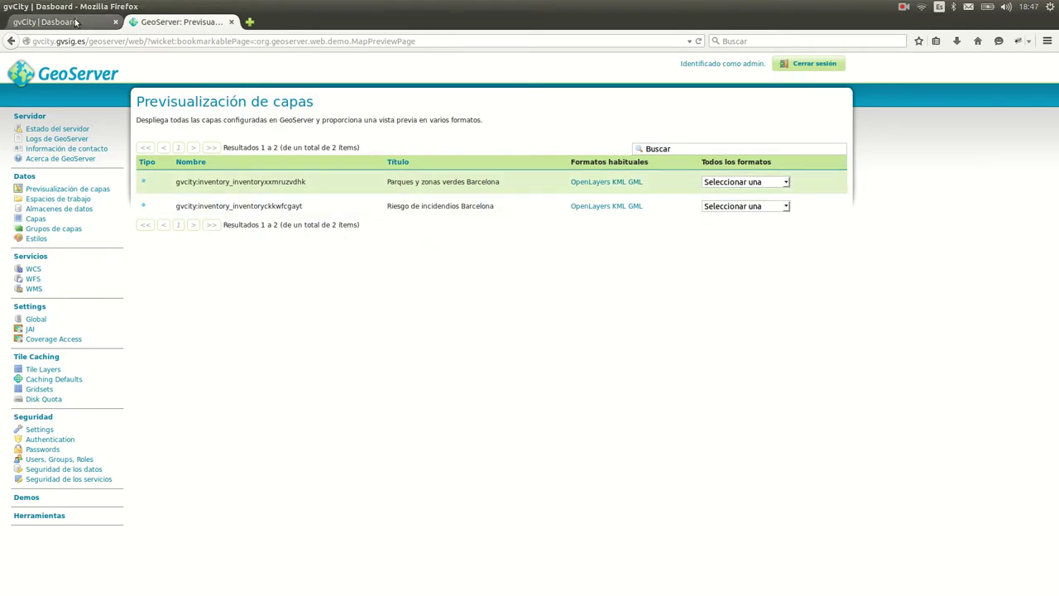
pyautogui.click(976, 112)
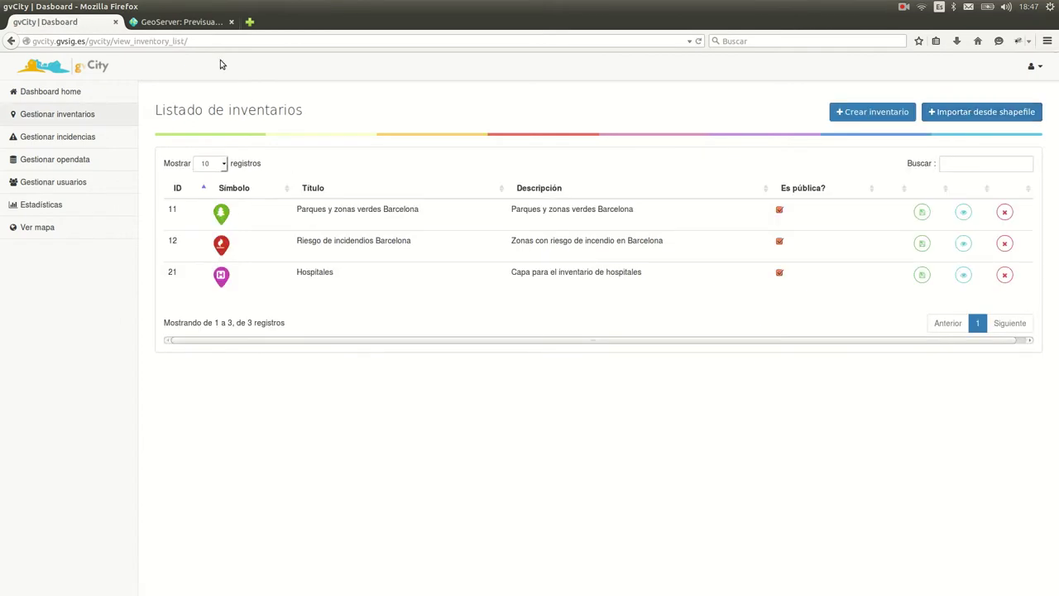
# Step: Reload GeoServer's layer preview to check for the Hospitales layer, and return to gvCity
pyautogui.click(192, 24)
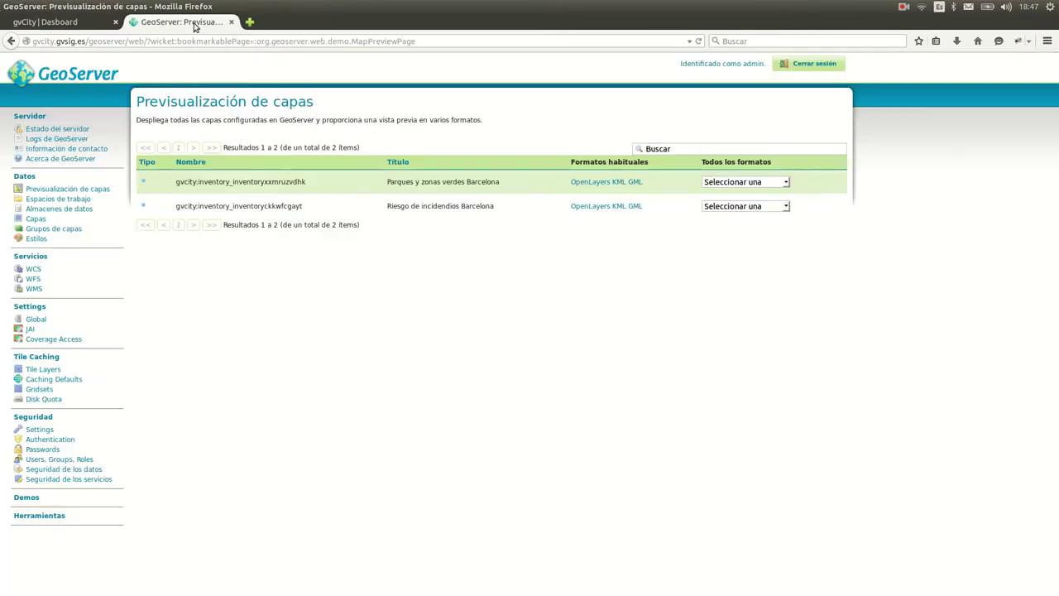
pyautogui.click(699, 41)
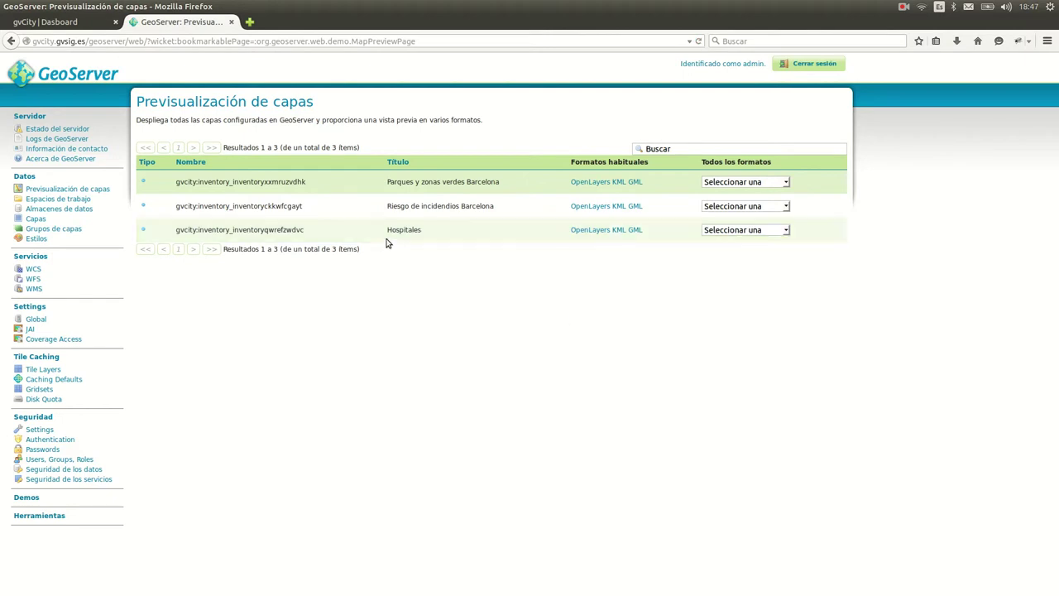
pyautogui.click(48, 25)
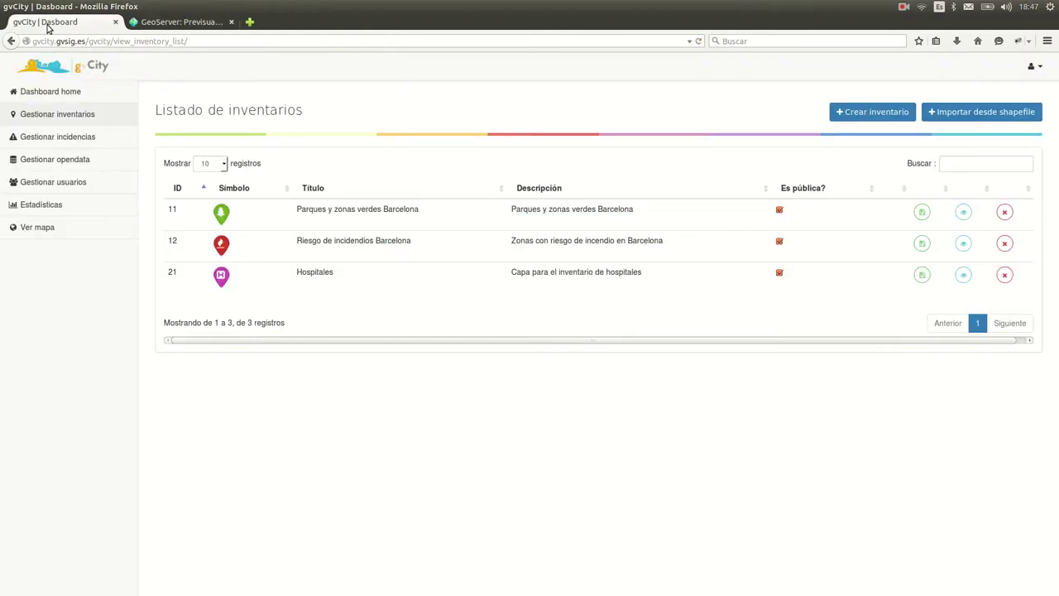
# Step: Open the map and show the legends of the Riesgo de incidendios, Parques y zonas verdes and Hospitales layers
pyautogui.click(64, 229)
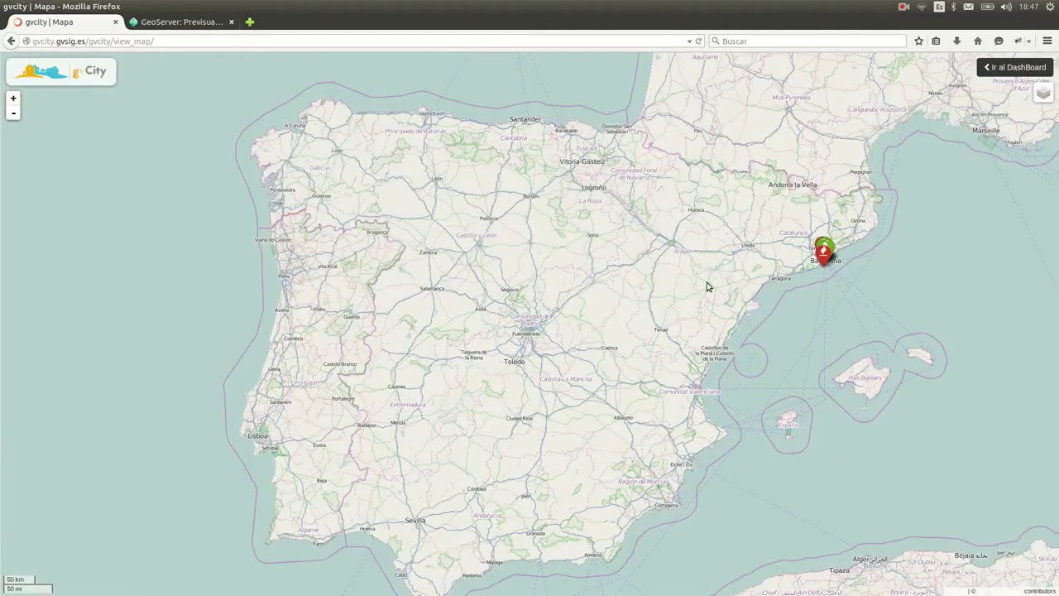
pyautogui.click(1044, 92)
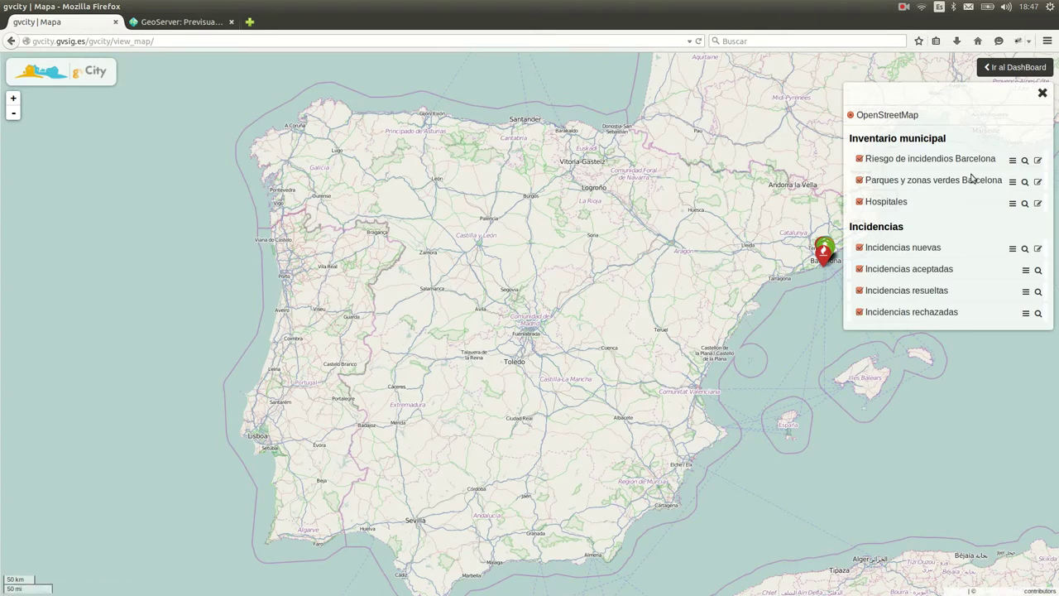
pyautogui.click(1011, 161)
pyautogui.click(1012, 193)
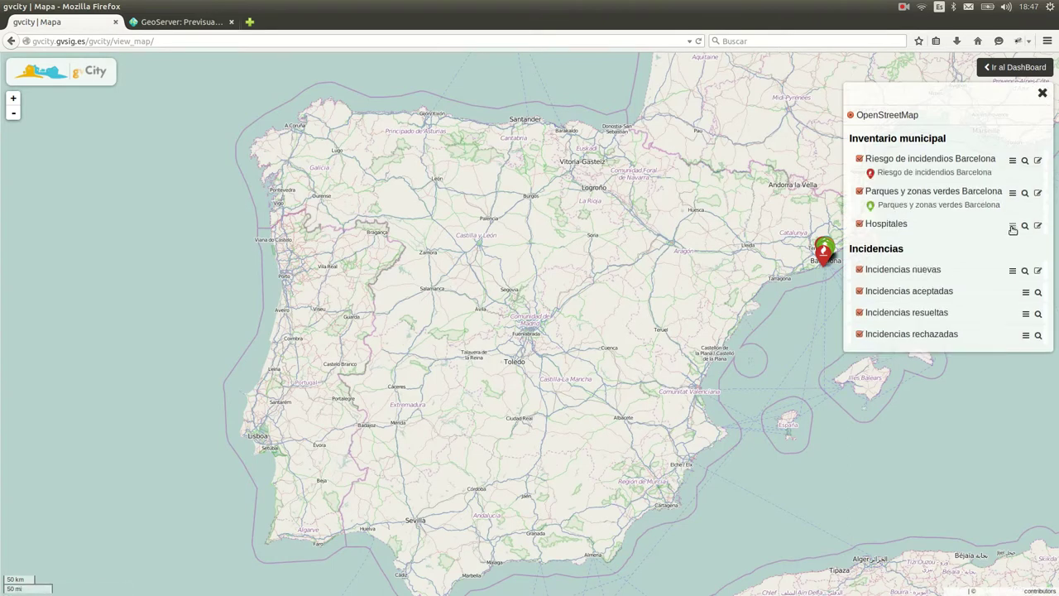
pyautogui.click(1012, 226)
# Step: Focus the map on Barcelona and search the Hospitales layer for its elements
pyautogui.moveTo(801, 245); pyautogui.dragTo(521, 267)
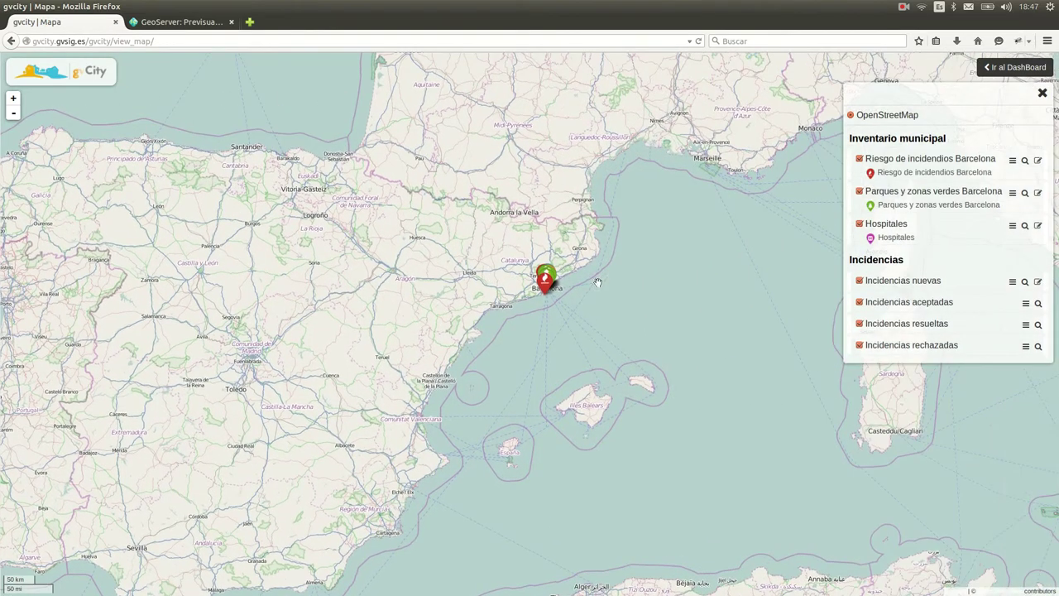
pyautogui.scroll(5, 540, 286)
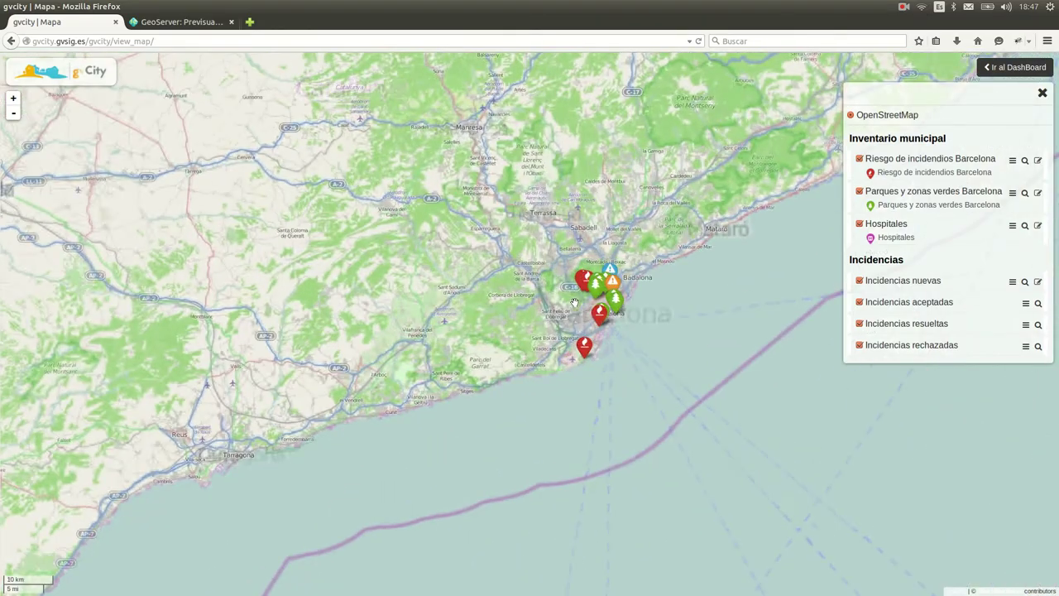
pyautogui.scroll(2, 624, 331)
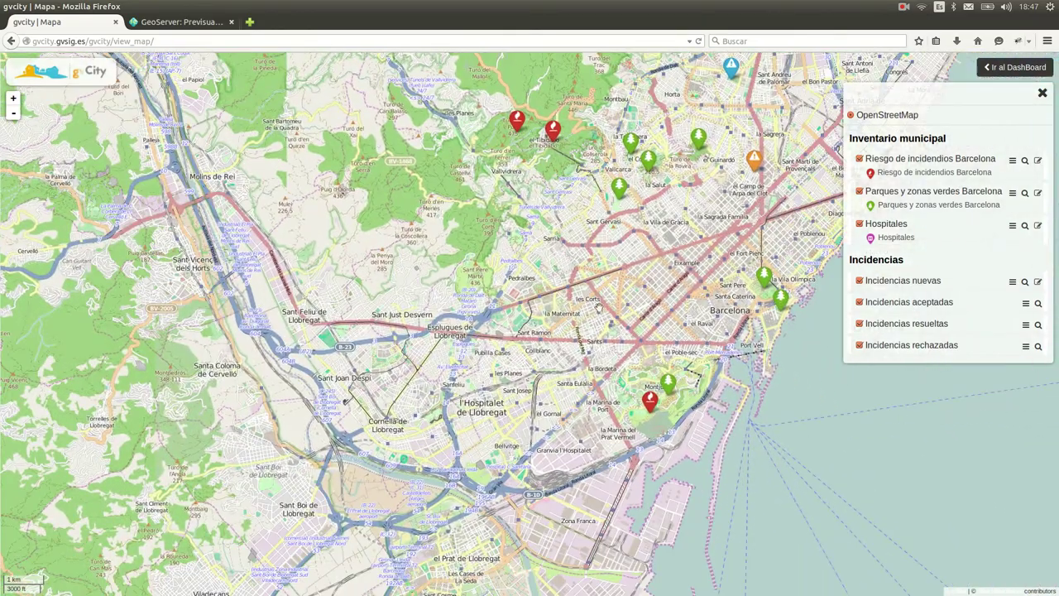
pyautogui.click(1024, 226)
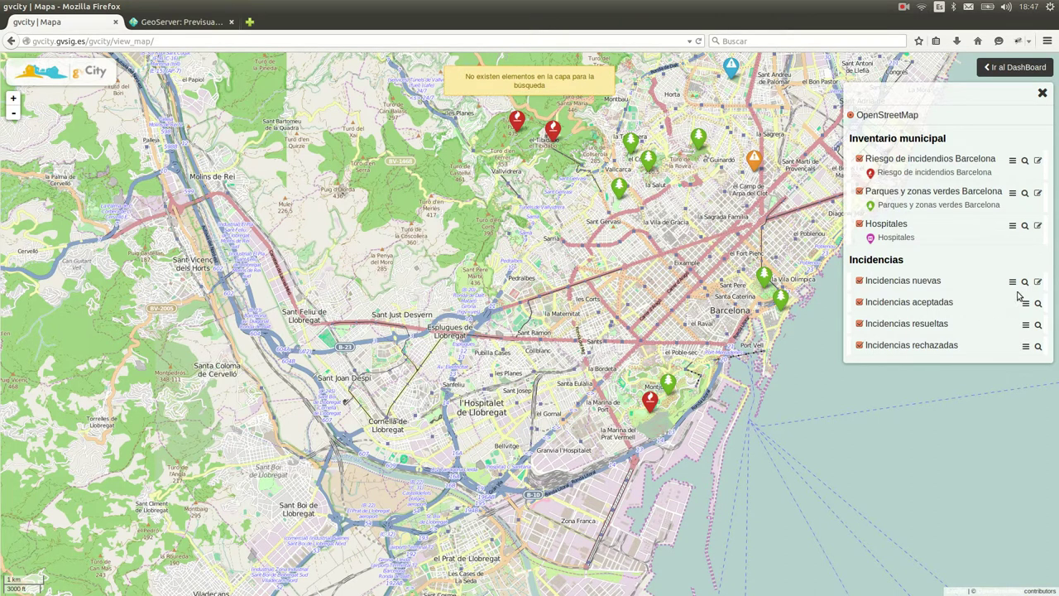
# Step: Put the Hospitales layer in editing mode and add a point at Esplugues de Llobregat with nomb_hosp "hospital1"
pyautogui.click(1037, 227)
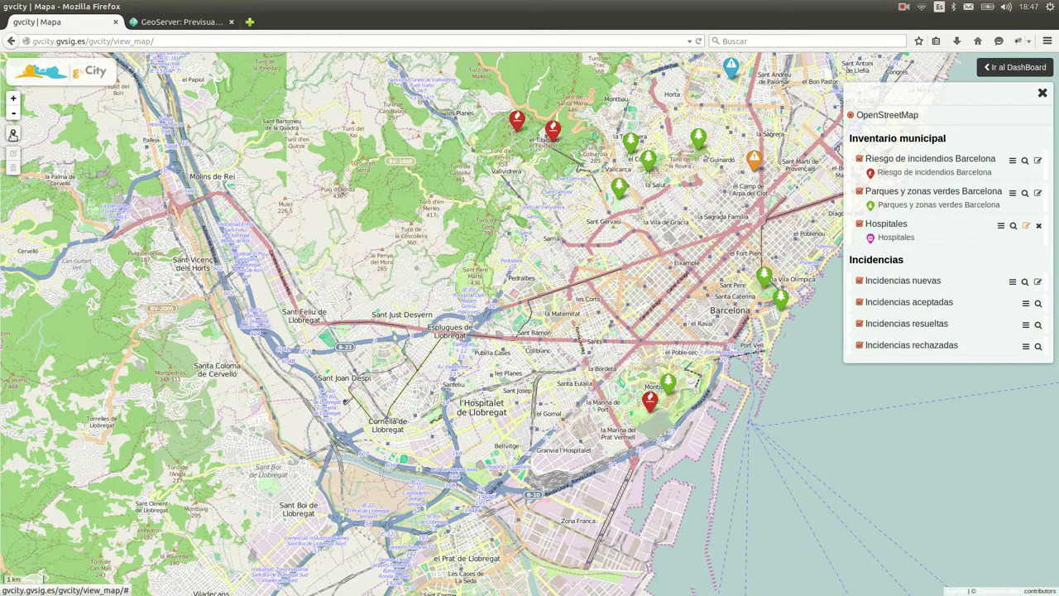
pyautogui.click(13, 133)
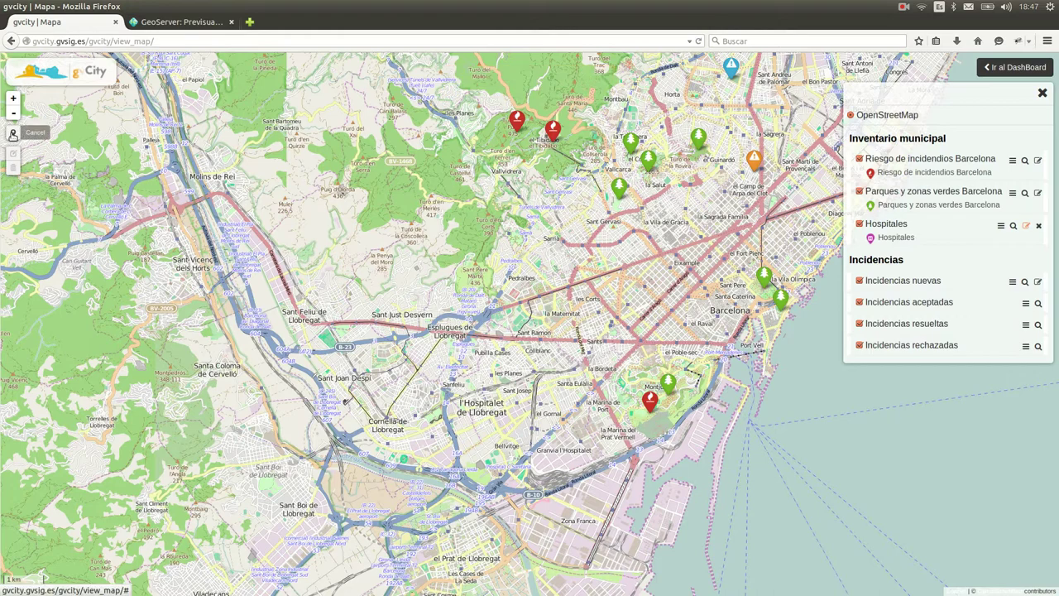
pyautogui.click(473, 328)
pyautogui.click(432, 175)
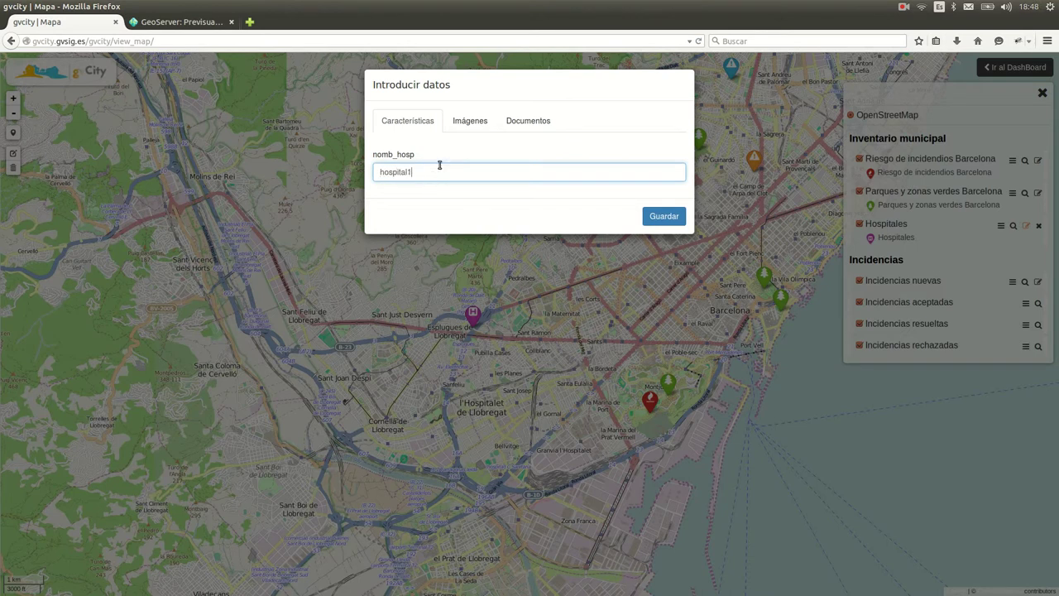
# Step: Attach the image beacon_building.jpg from the Escritorio folder to the new hospital and save its data
pyautogui.click(471, 121)
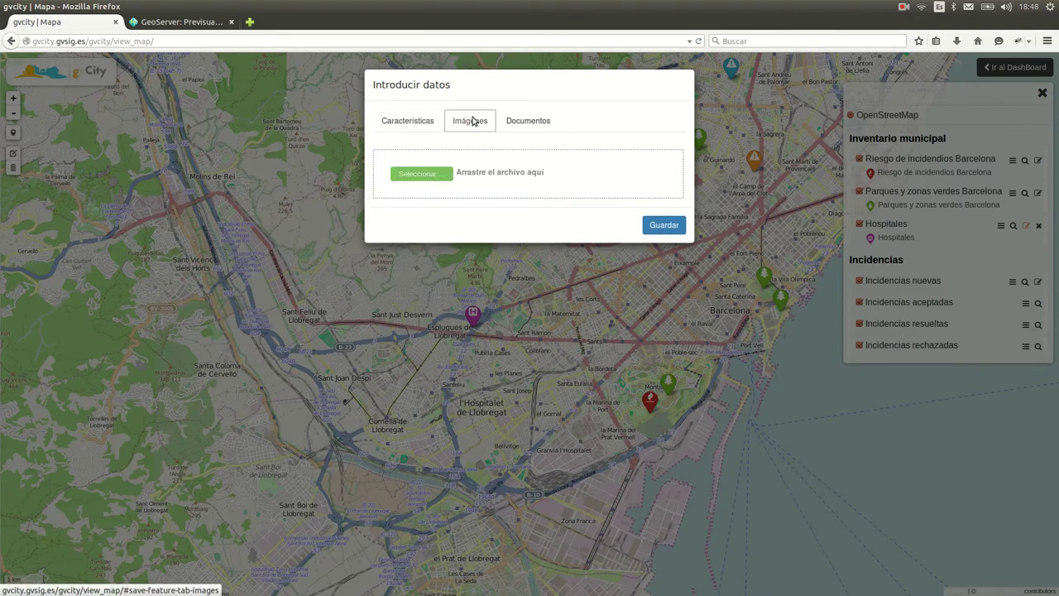
pyautogui.click(451, 174)
pyautogui.click(455, 212)
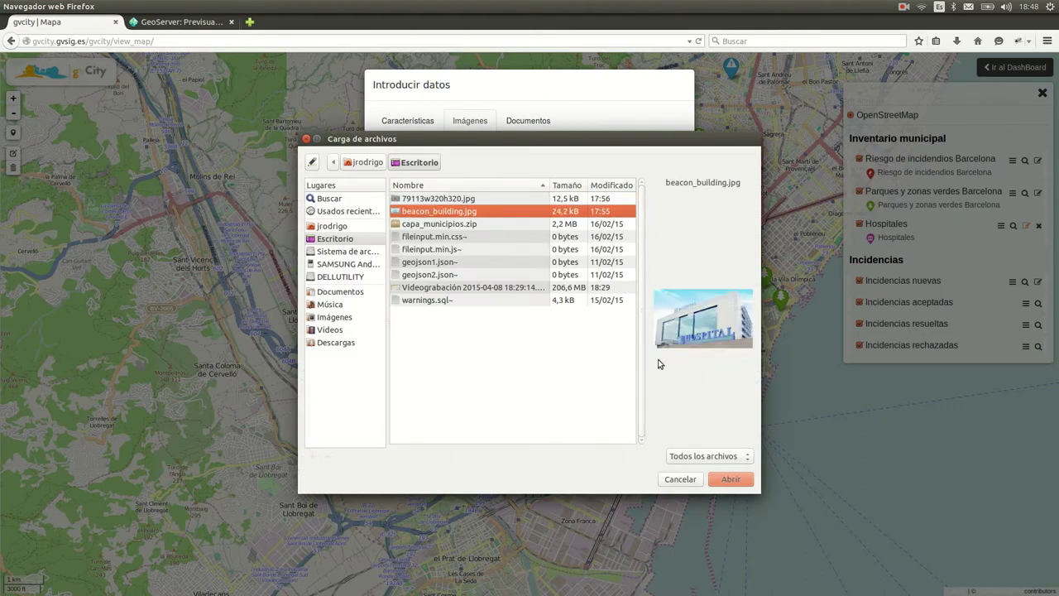
pyautogui.click(730, 479)
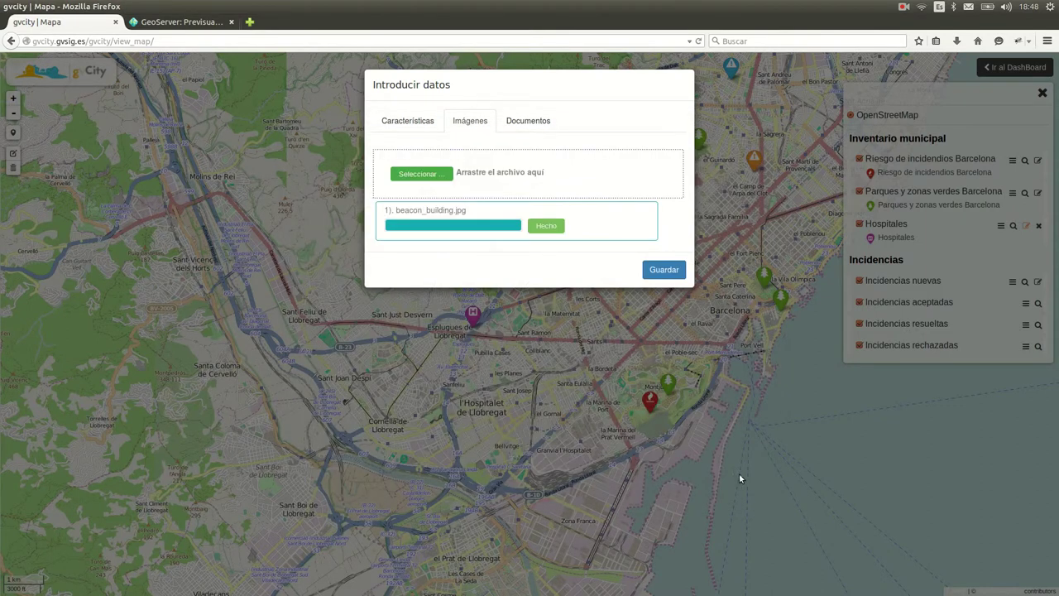
pyautogui.click(551, 227)
pyautogui.click(407, 121)
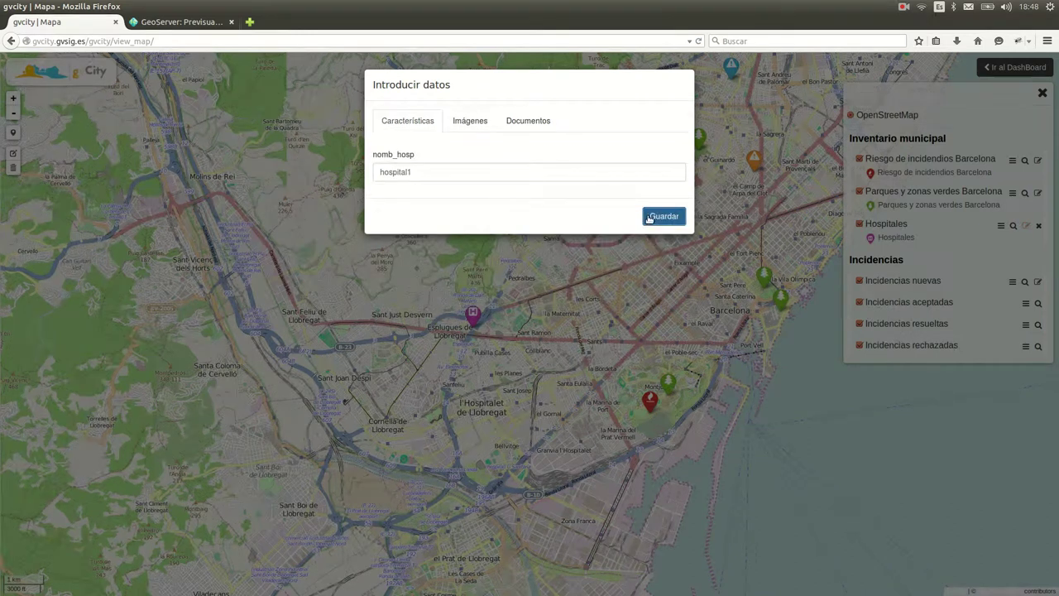
pyautogui.click(663, 216)
# Step: View the new hospital's information and its enlarged image on the map, and close them
pyautogui.click(473, 313)
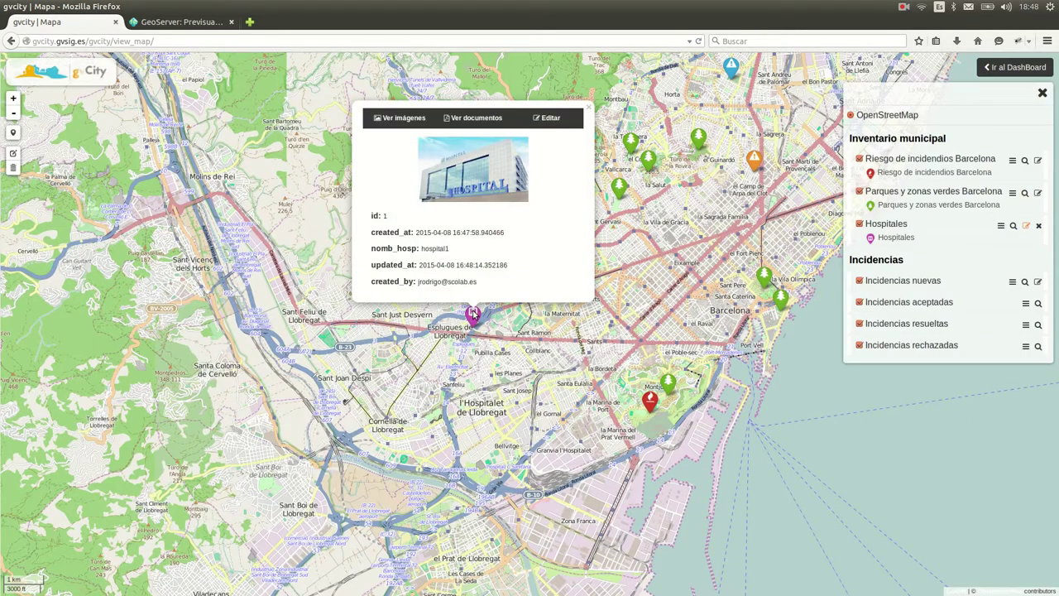
pyautogui.click(410, 120)
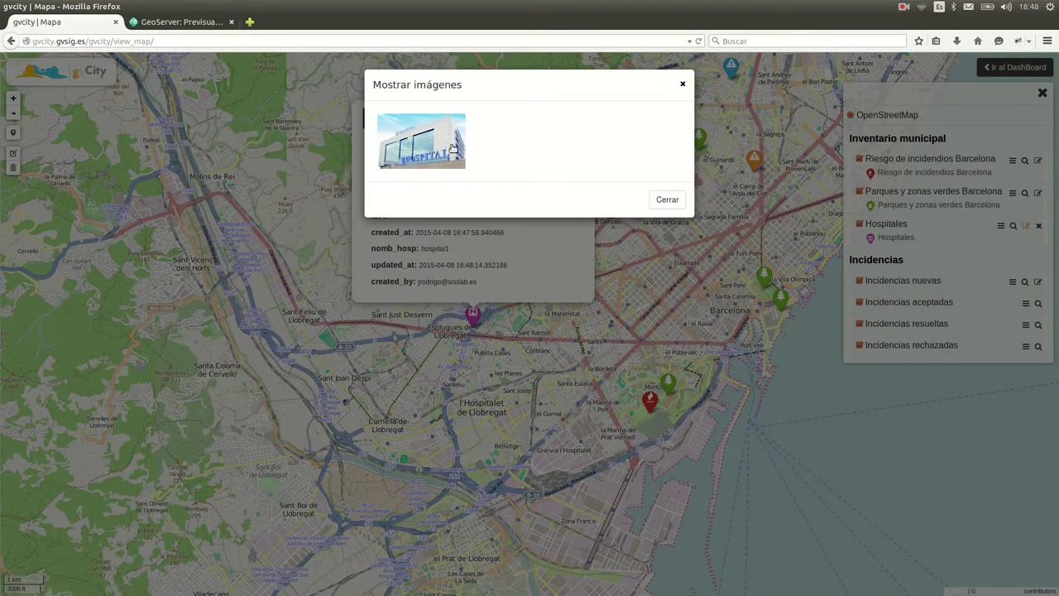
pyautogui.click(424, 138)
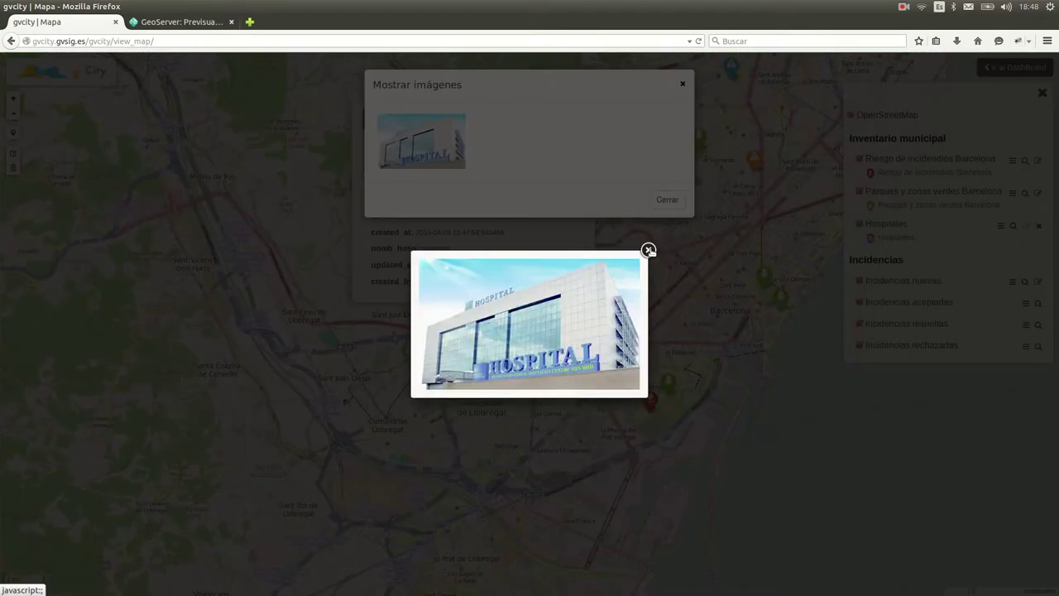
pyautogui.click(649, 250)
pyautogui.click(666, 199)
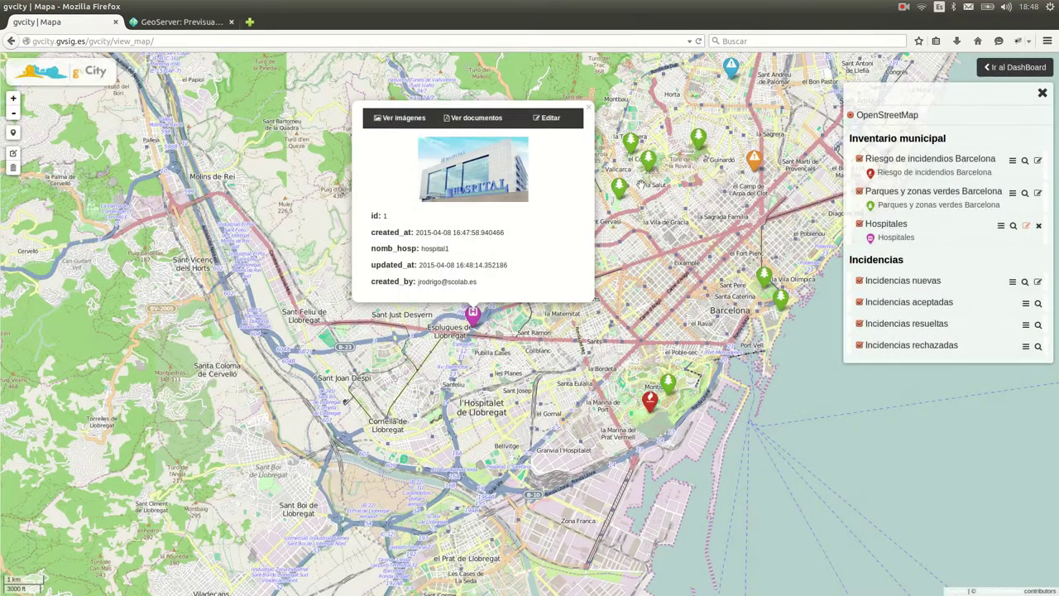
pyautogui.click(590, 108)
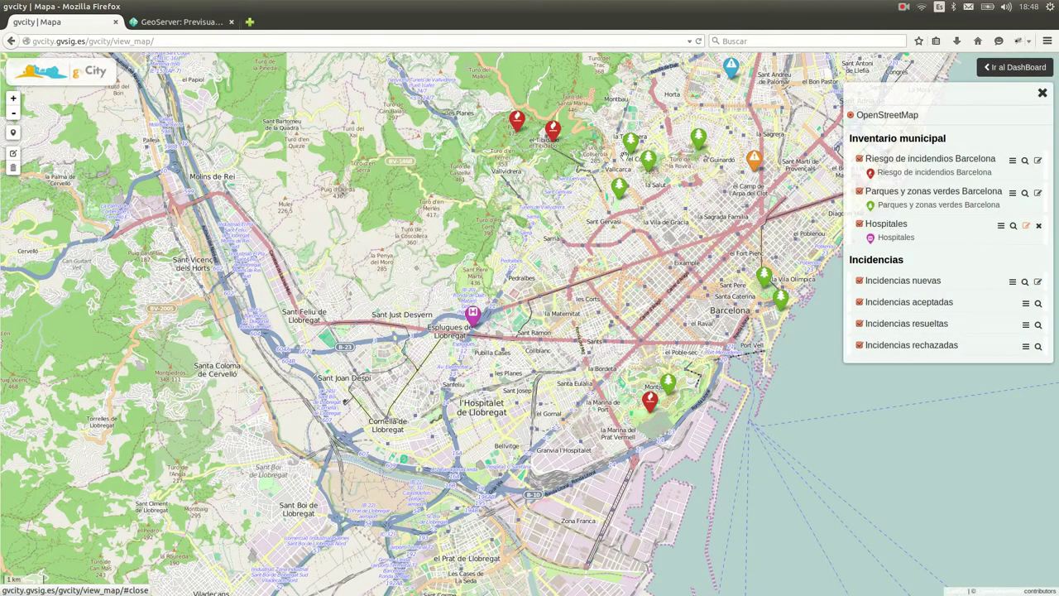
# Step: List the Hospitales layer's elements, view hospital1 from the list and close its information
pyautogui.click(1014, 226)
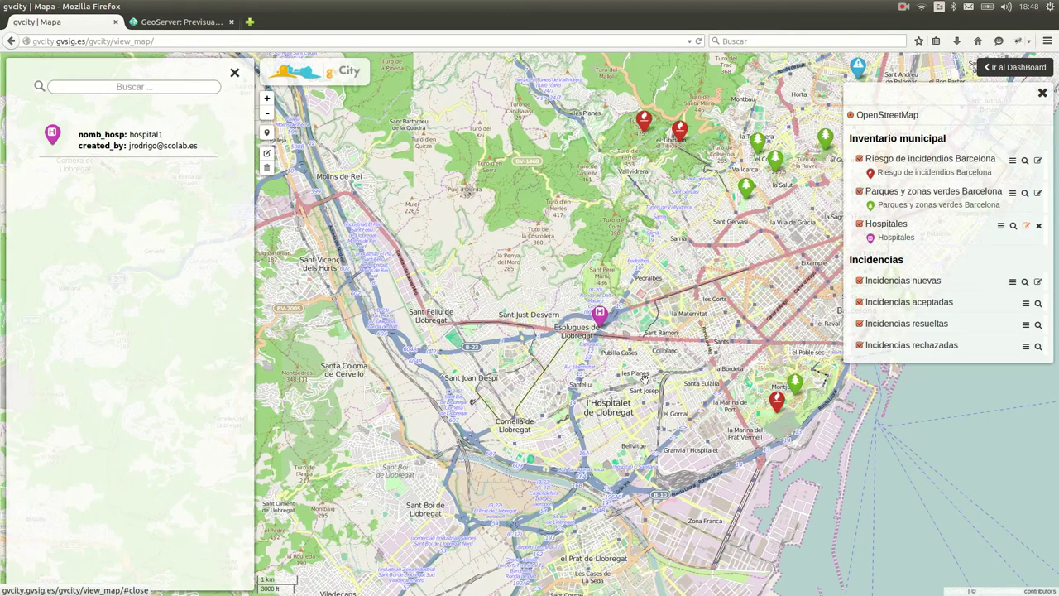
pyautogui.click(147, 140)
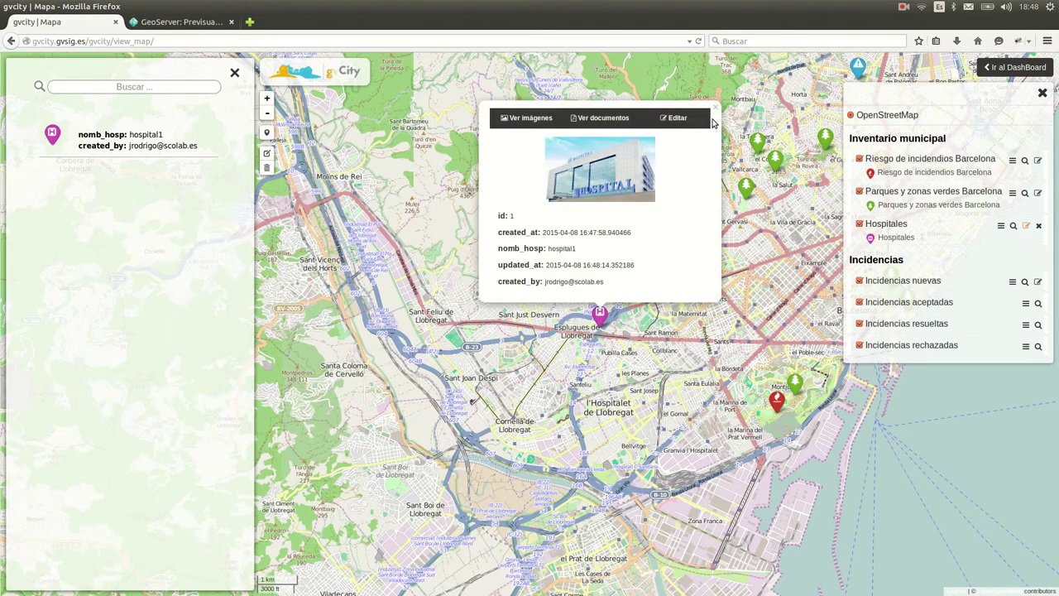
pyautogui.click(717, 109)
# Step: Return to the dashboard, view the list of reported incidents and open the map
pyautogui.click(1017, 67)
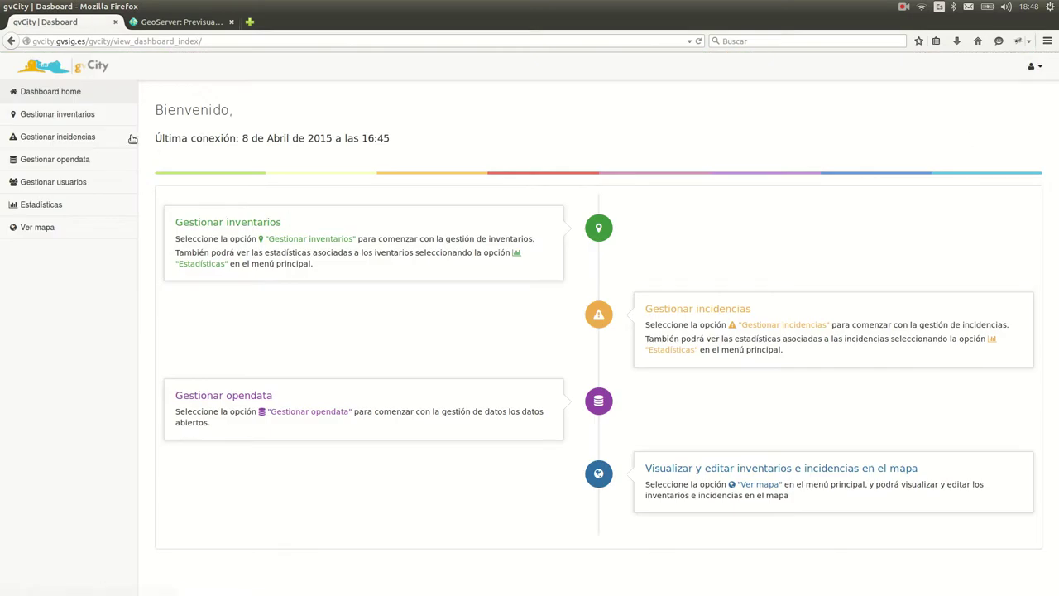
pyautogui.click(83, 138)
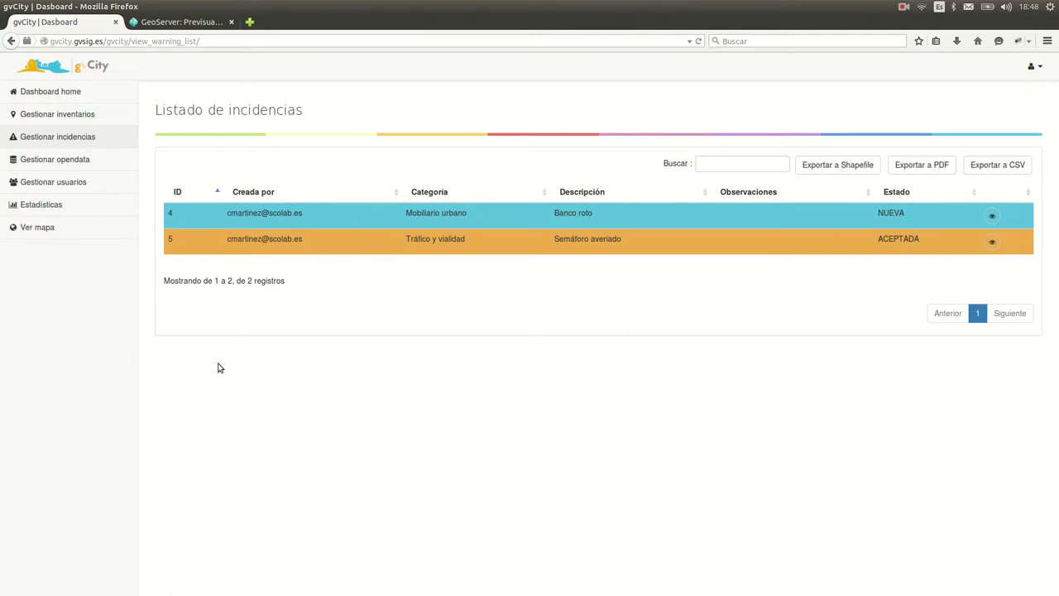
pyautogui.click(54, 228)
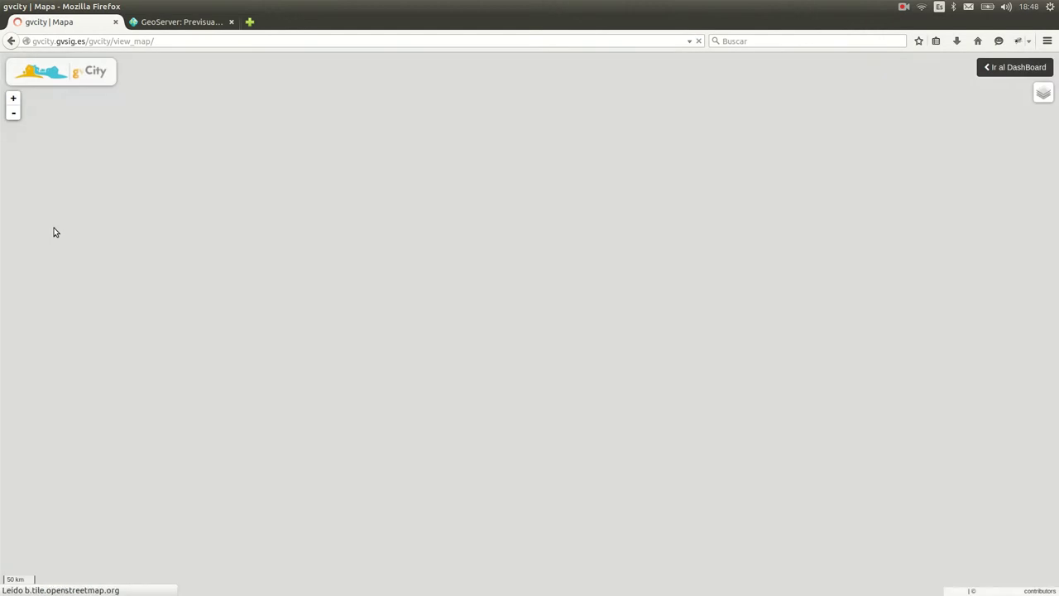
# Step: Enable editing of the Incidencias nuevas layer and place a new incident marker on Ronda de la Via, near Santa Eulàlia station
pyautogui.click(815, 269)
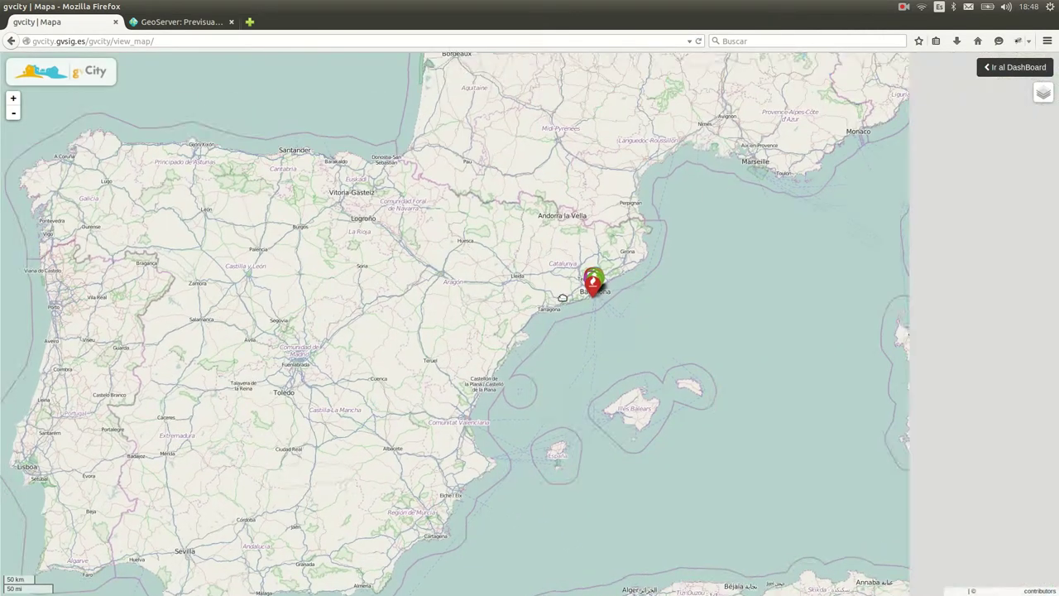
pyautogui.scroll(5, 509, 313)
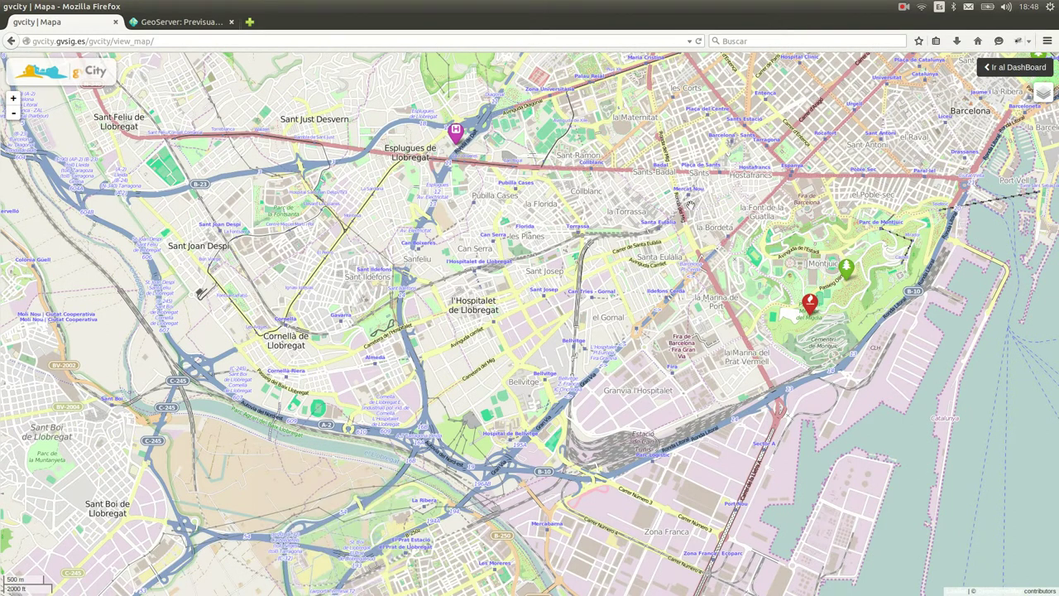
pyautogui.scroll(4, 645, 230)
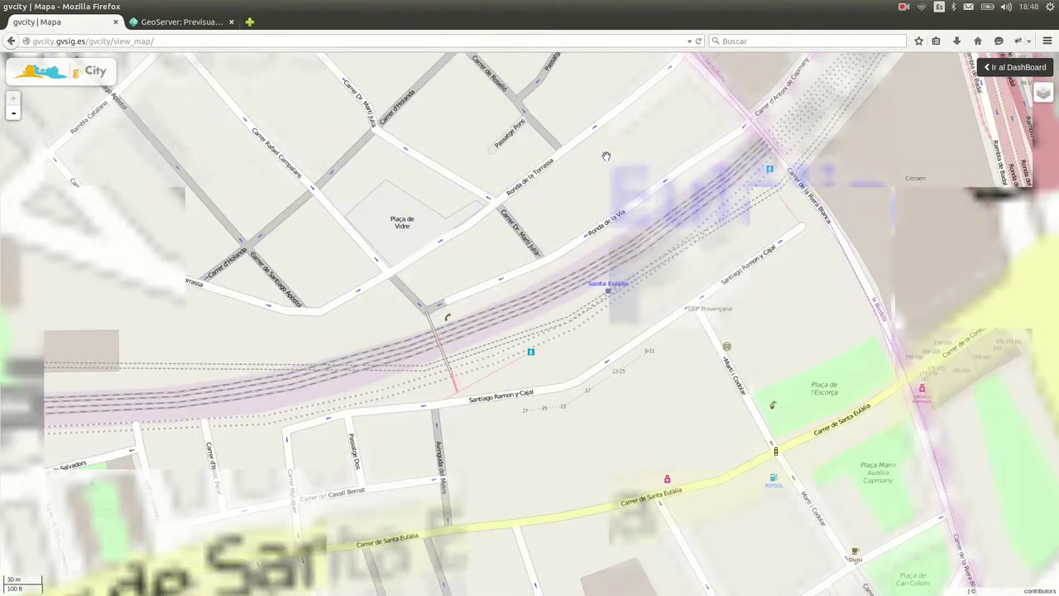
pyautogui.moveTo(606, 155); pyautogui.dragTo(597, 273)
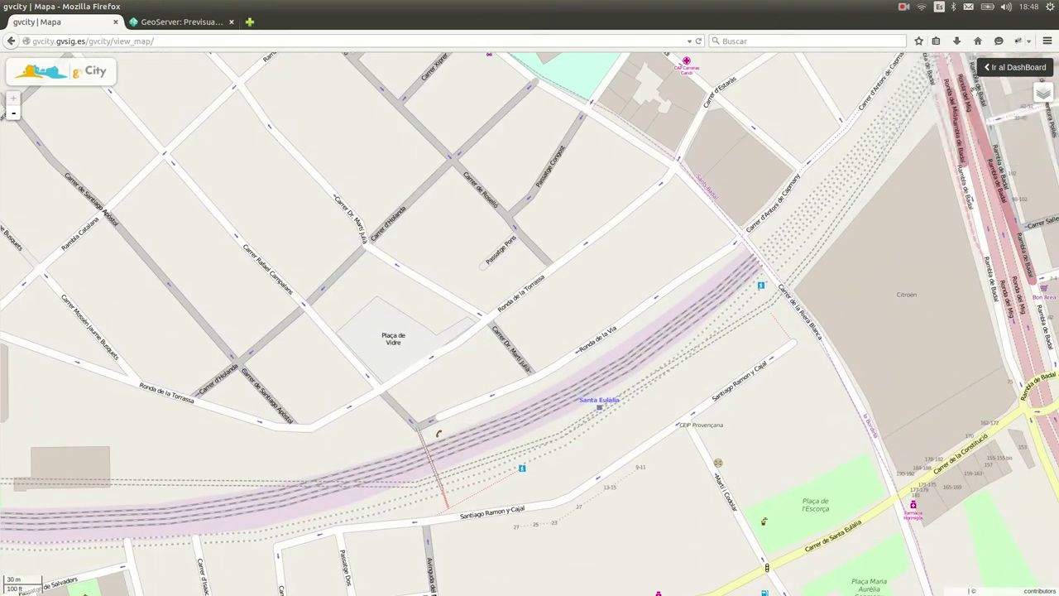
pyautogui.click(1045, 95)
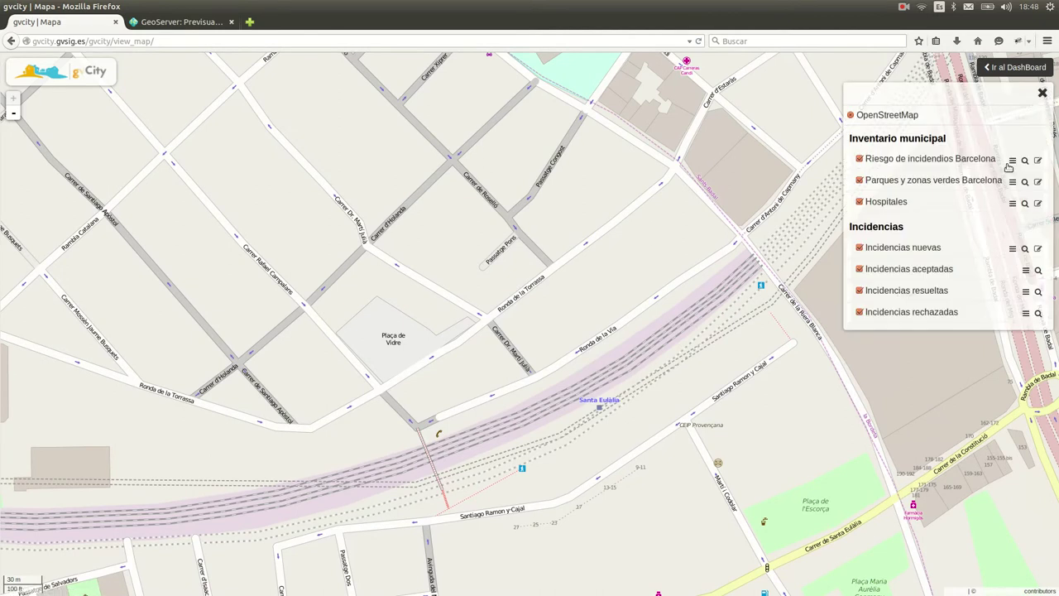
pyautogui.click(1013, 248)
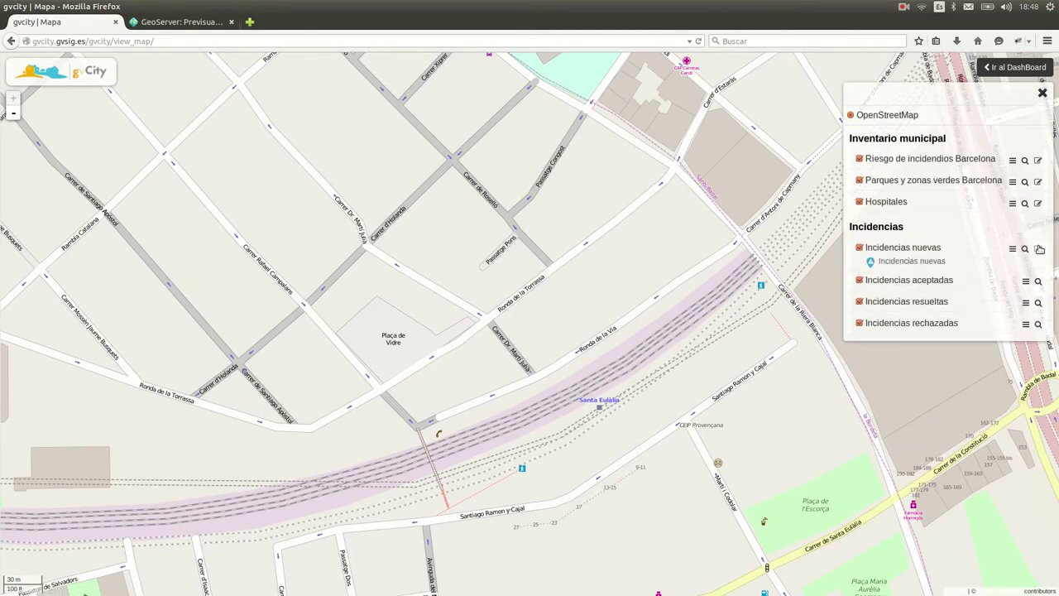
pyautogui.click(1036, 250)
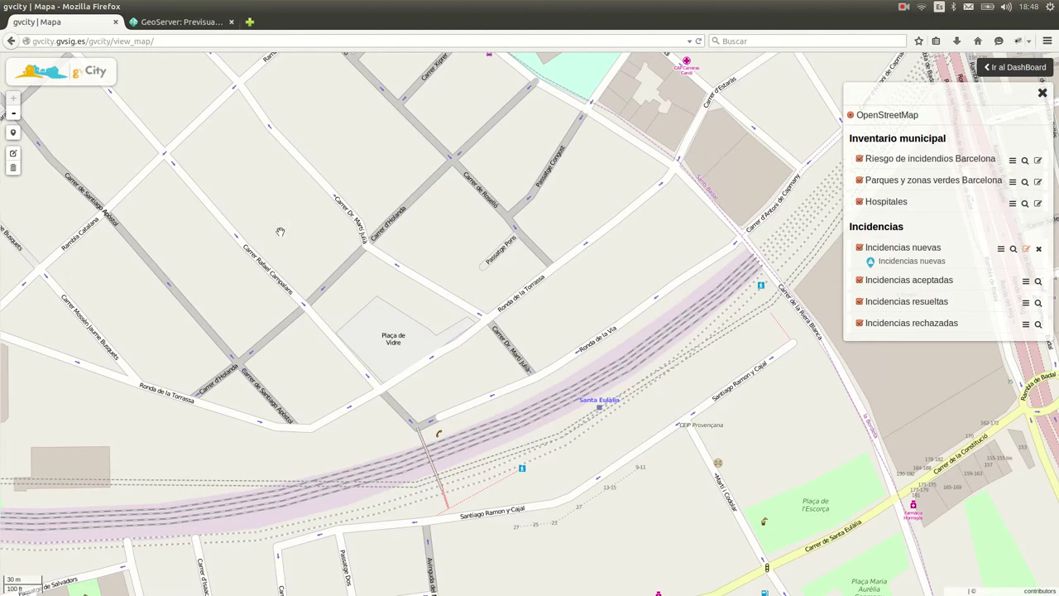
pyautogui.click(12, 132)
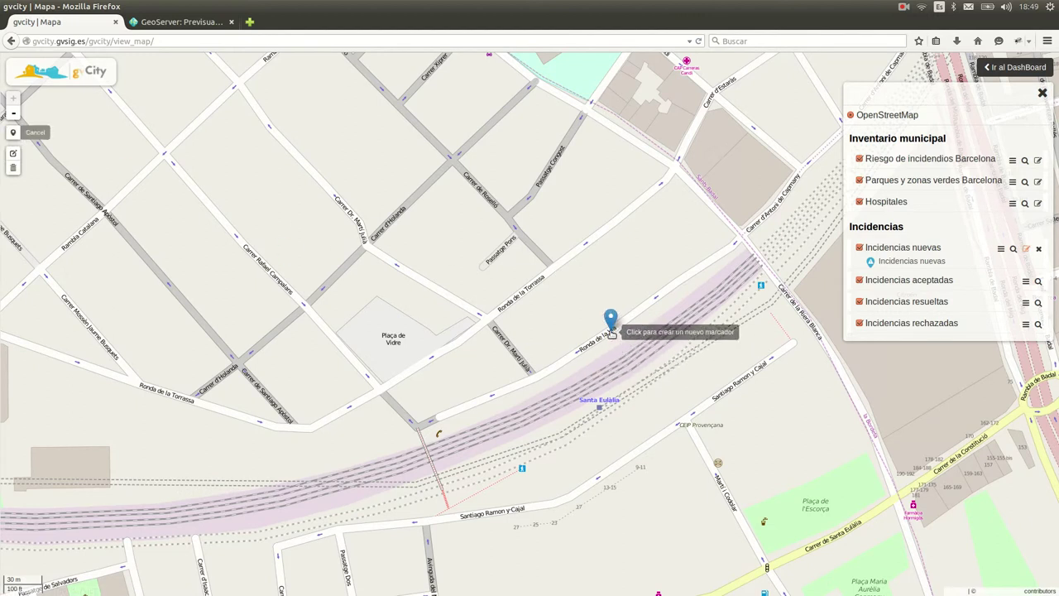
pyautogui.click(611, 332)
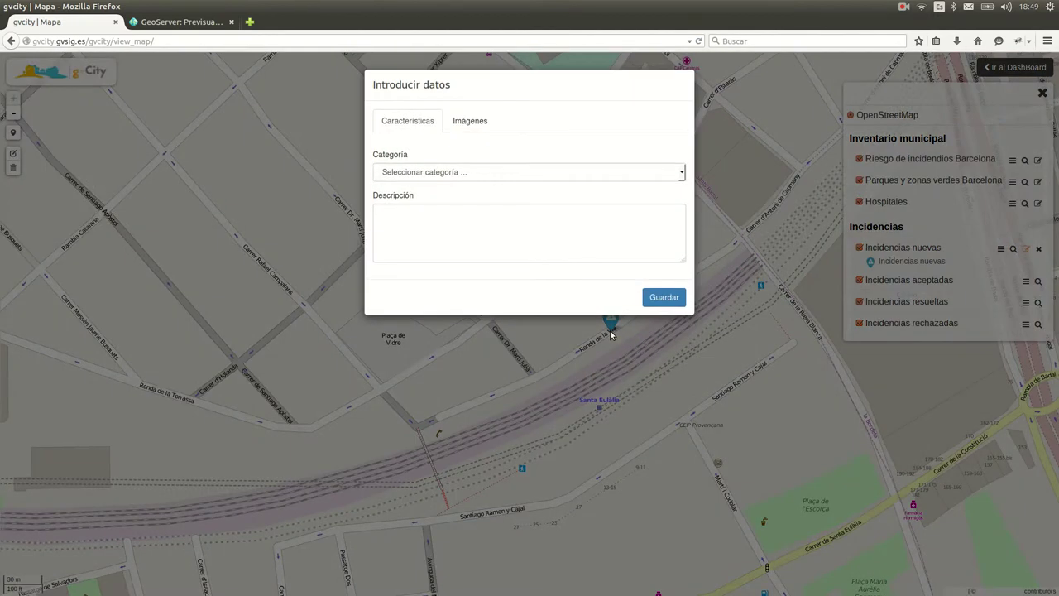
# Step: Set the new incident's category to Tráfico y vialidad and its description to "Agujero en la calzada"
pyautogui.click(470, 173)
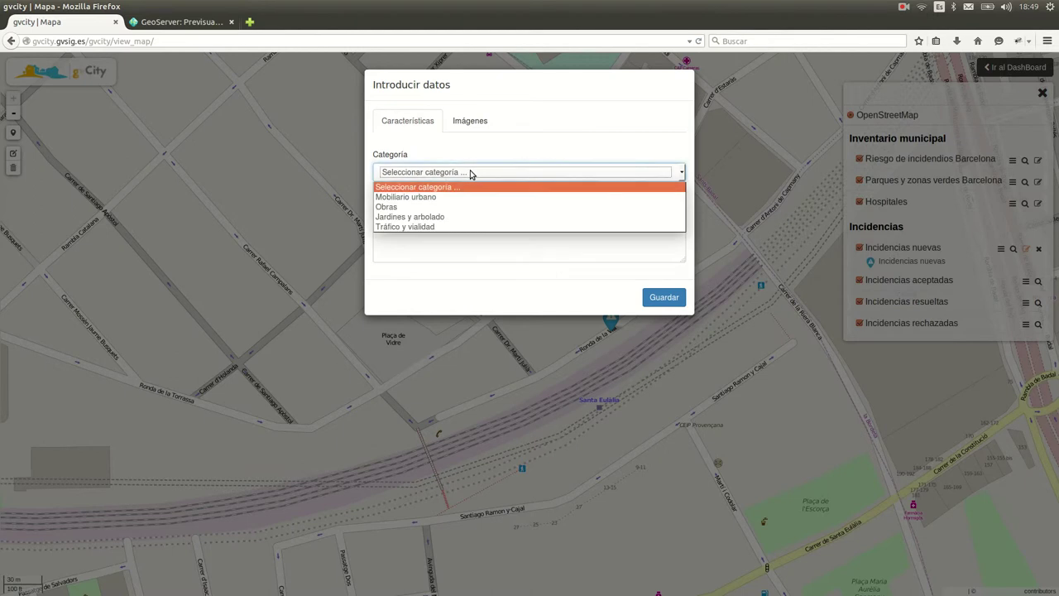
pyautogui.click(449, 223)
pyautogui.click(449, 212)
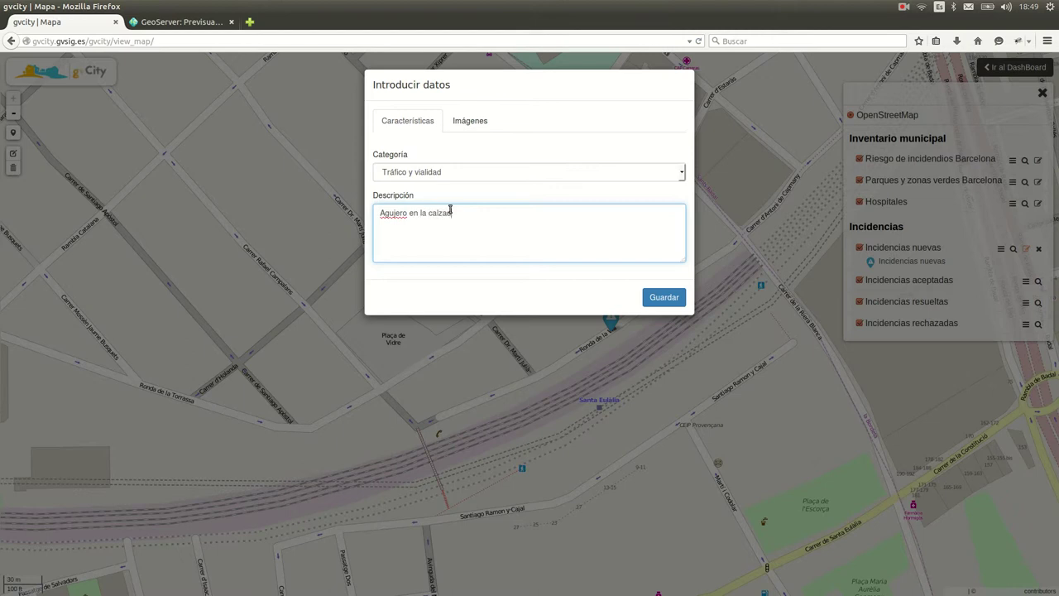
# Step: Attach the image 79113w320h320.jpg from the Escritorio folder to the new incident and save its data
pyautogui.click(469, 123)
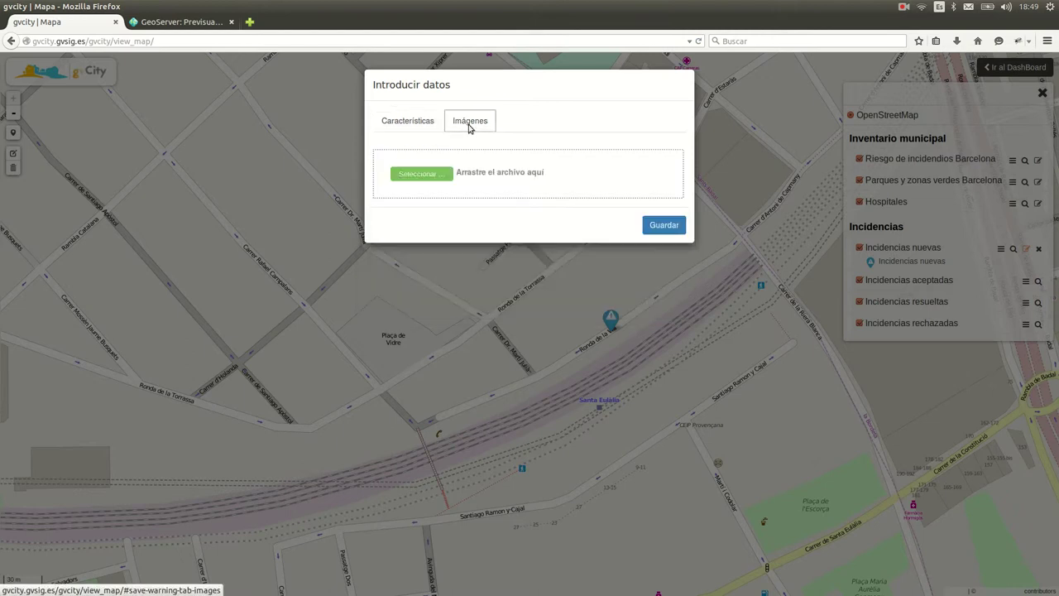
pyautogui.click(417, 174)
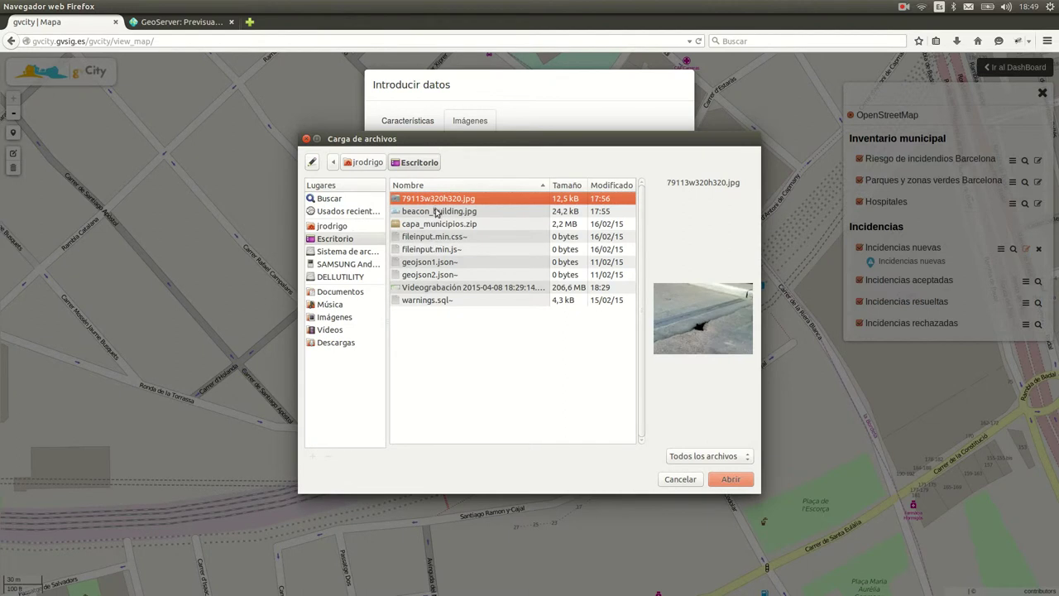
pyautogui.click(730, 479)
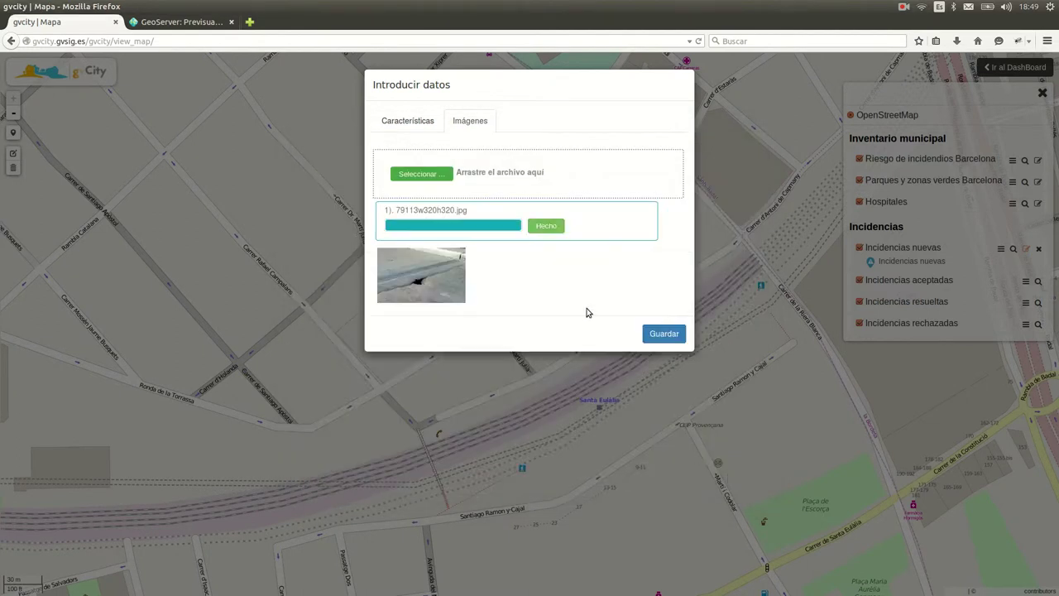
pyautogui.click(558, 229)
pyautogui.click(408, 121)
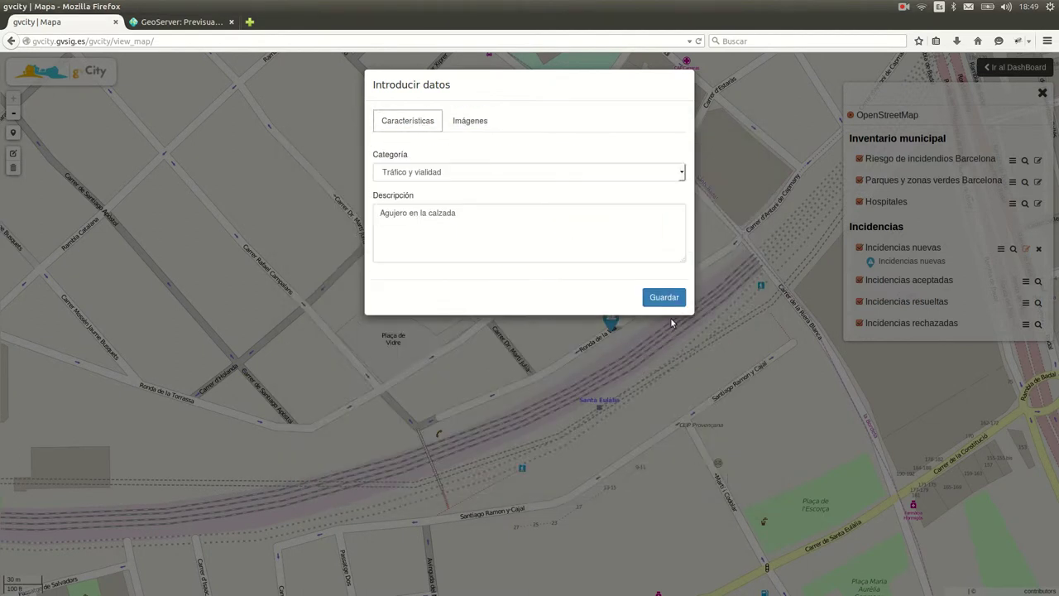
pyautogui.click(663, 288)
# Step: View the new incident's information and its enlarged image on the map, and close them
pyautogui.click(611, 318)
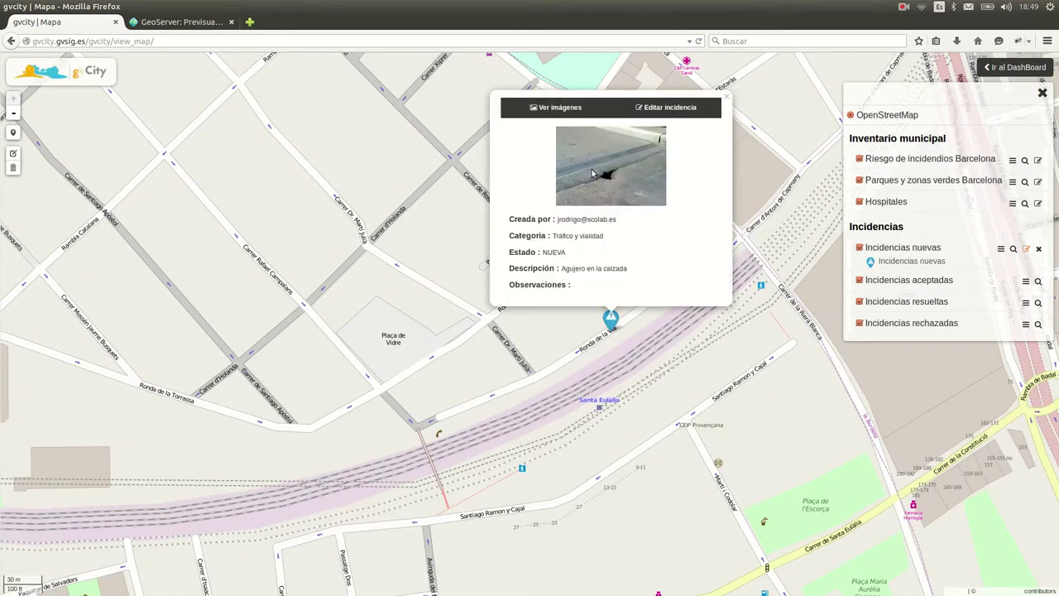
pyautogui.click(560, 107)
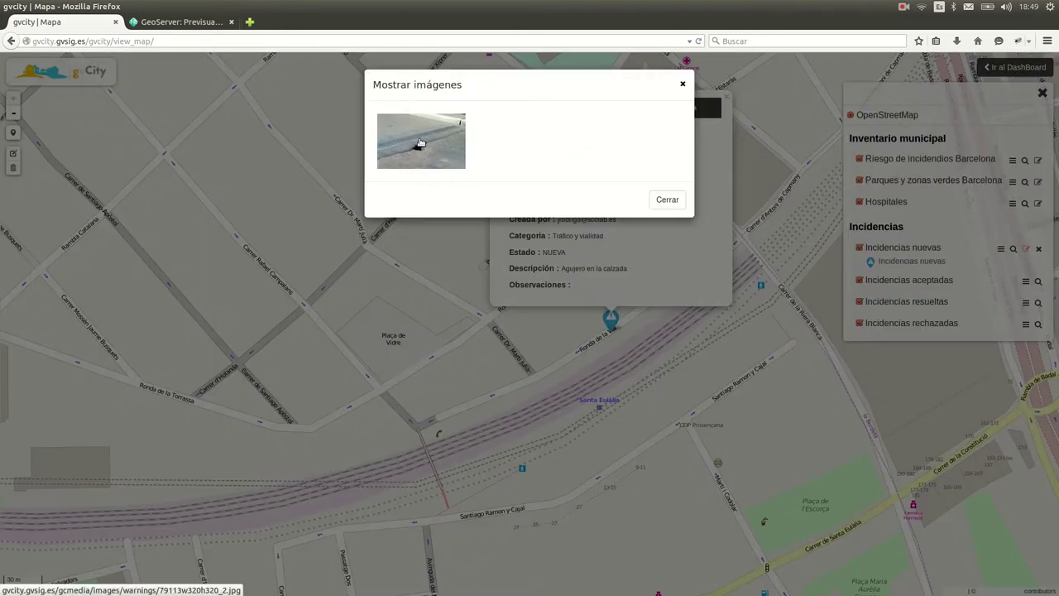
pyautogui.click(420, 143)
pyautogui.click(626, 252)
pyautogui.click(667, 199)
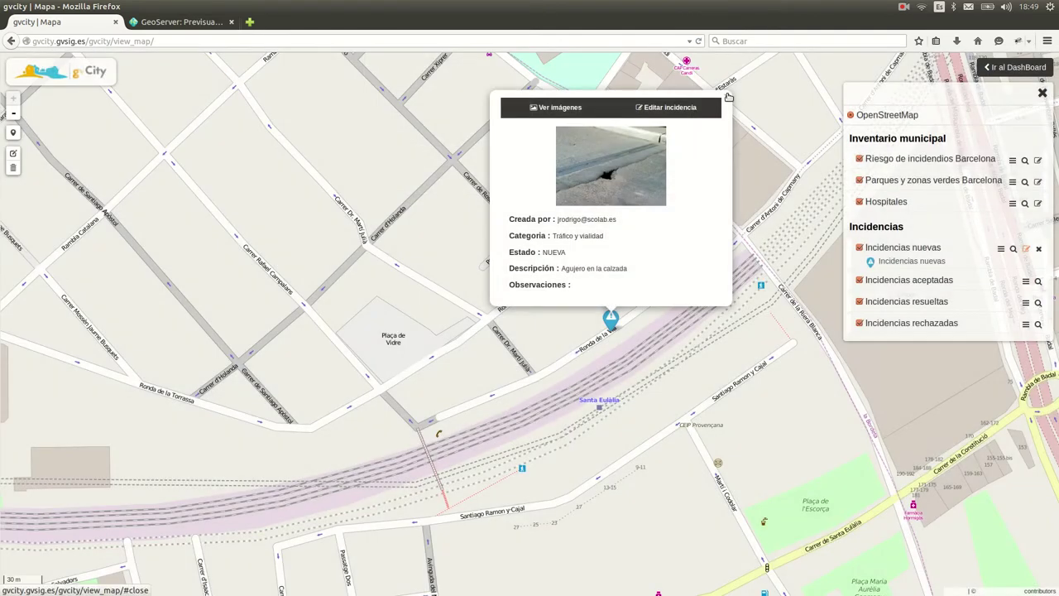
pyautogui.click(728, 97)
# Step: Return to the dashboard and open the details of the "Agujero en la calzada" incident from the incident list
pyautogui.click(1009, 67)
pyautogui.click(76, 138)
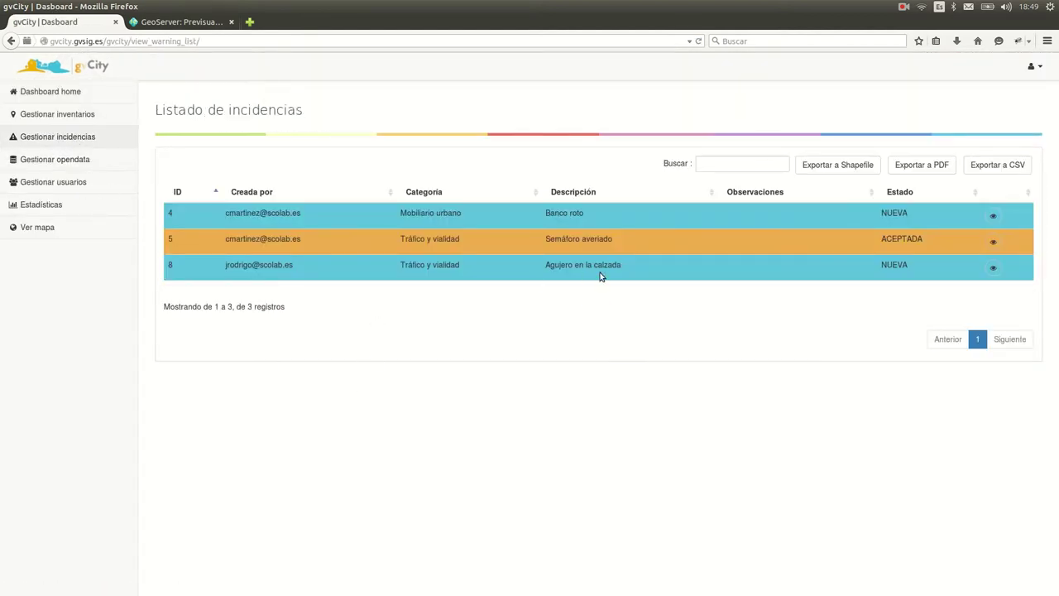
pyautogui.click(993, 269)
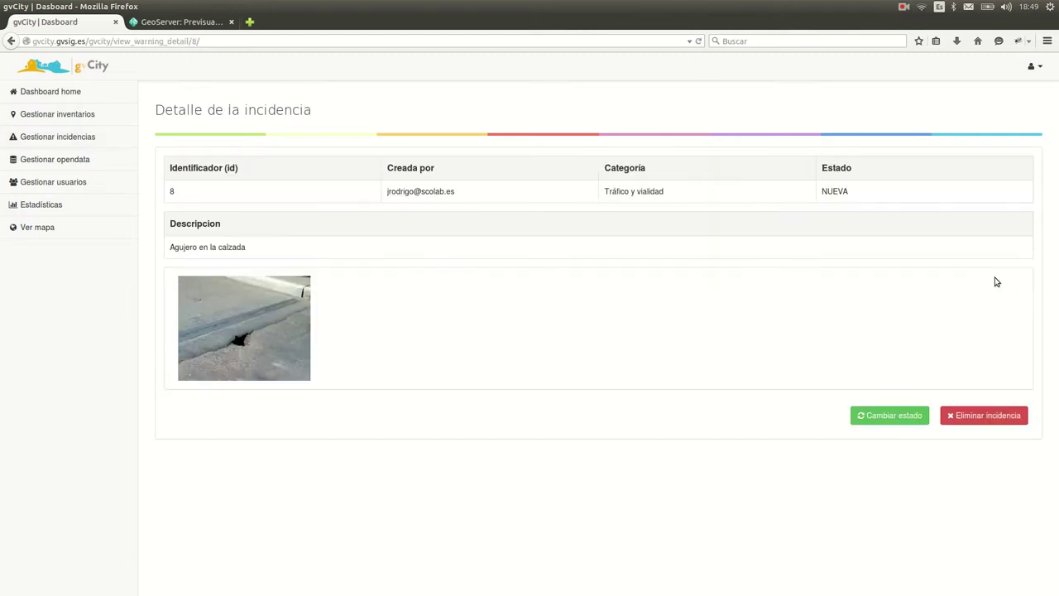
# Step: Change the incident's state to ACEPTADA with the observation "Se avisa a técnico para que proceda a reparación" and save the changes
pyautogui.click(892, 419)
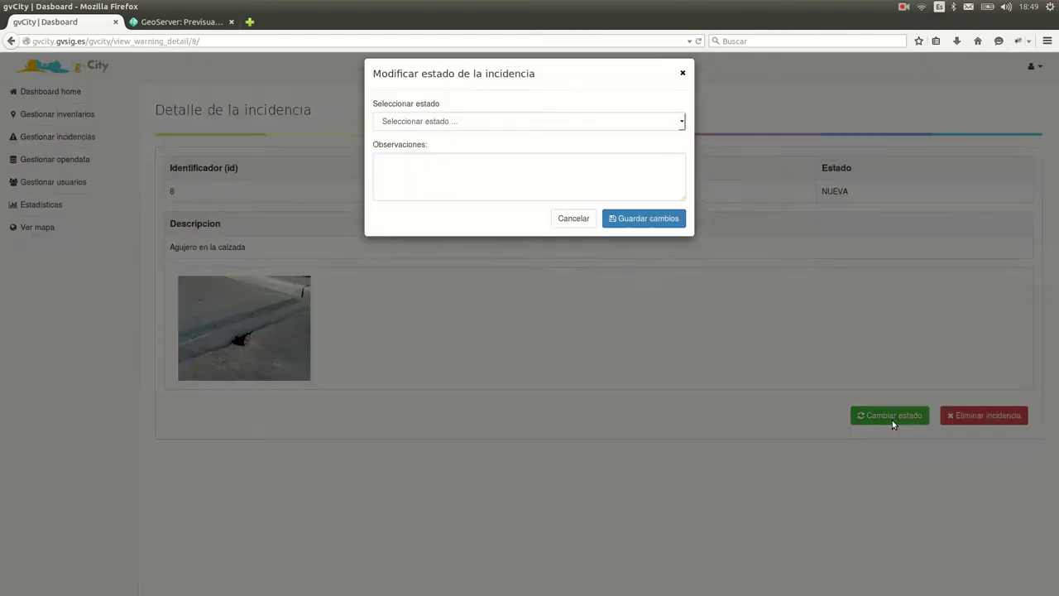
pyautogui.click(436, 132)
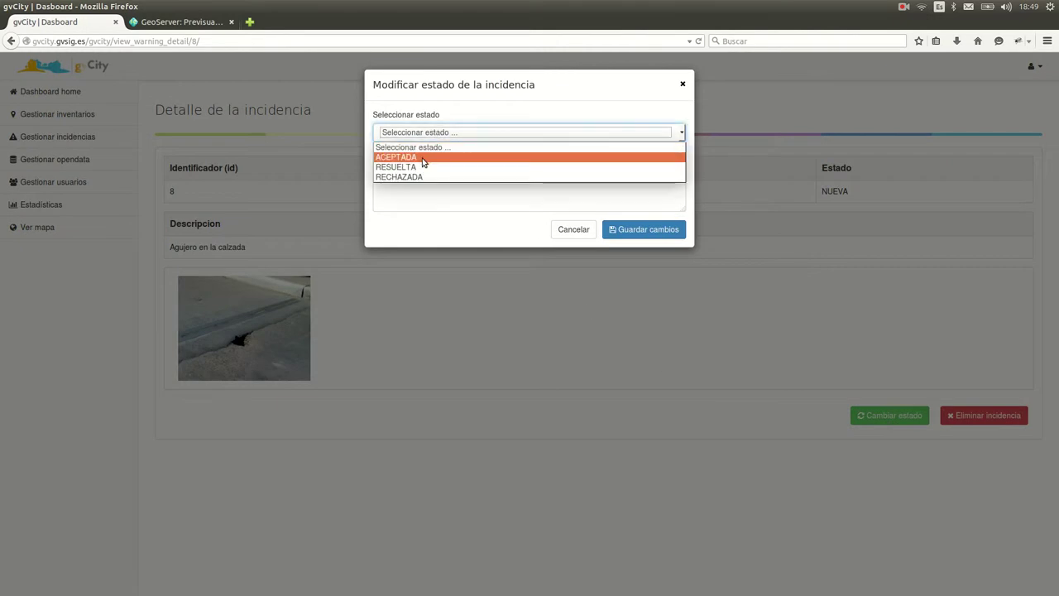
pyautogui.click(427, 157)
pyautogui.click(424, 180)
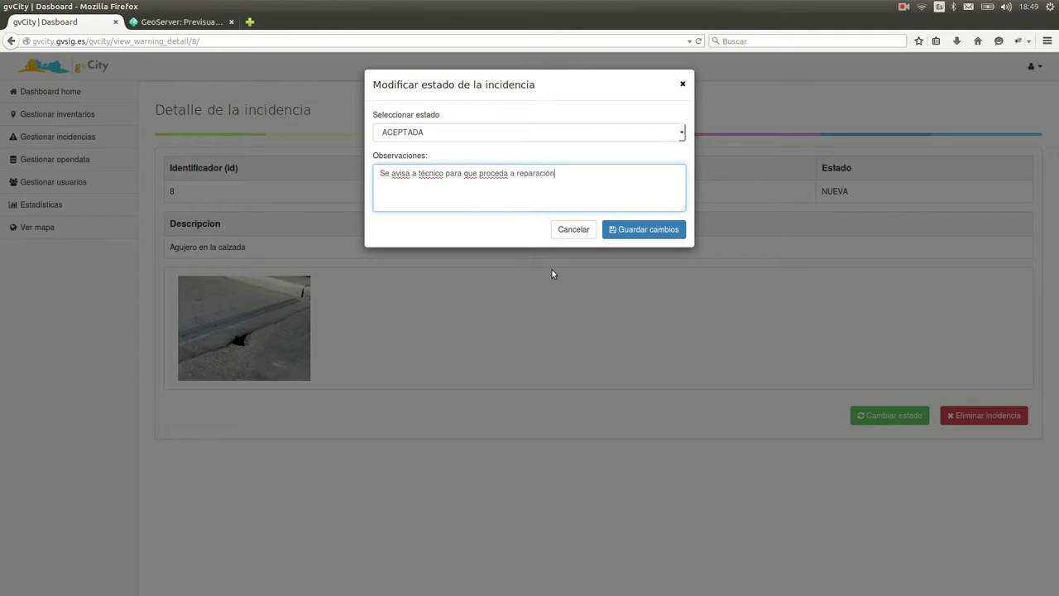
pyautogui.click(623, 231)
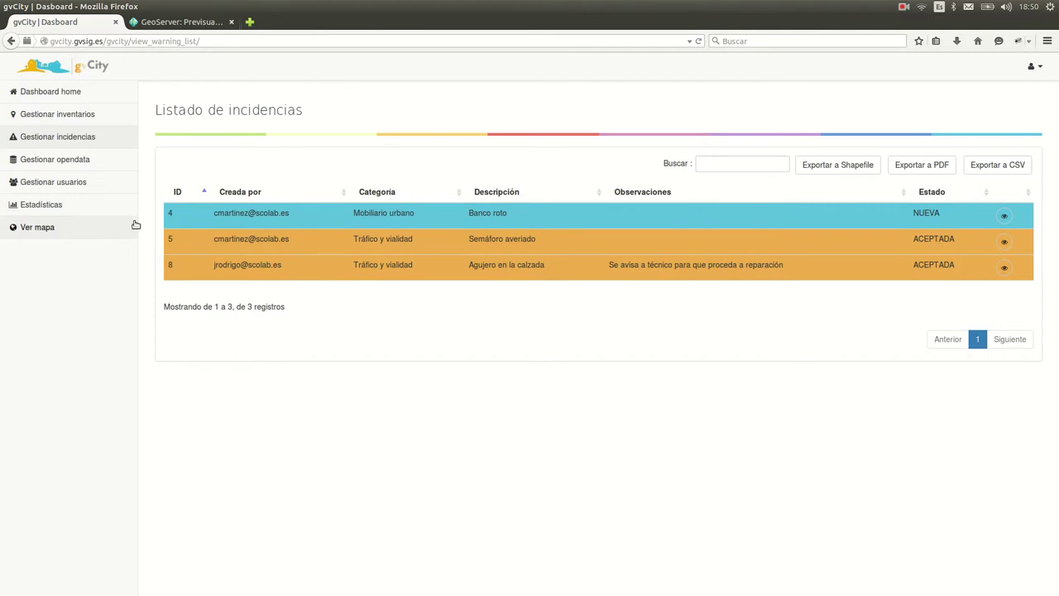
# Step: Start adding an open data file and select capa_municipios.zip from the Escritorio folder
pyautogui.click(76, 162)
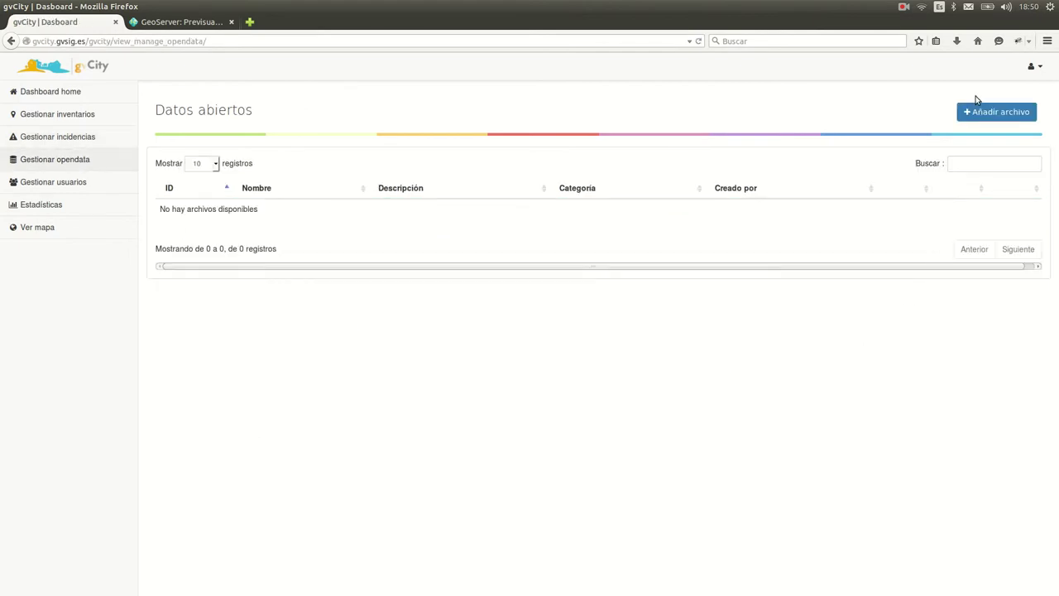
pyautogui.click(981, 111)
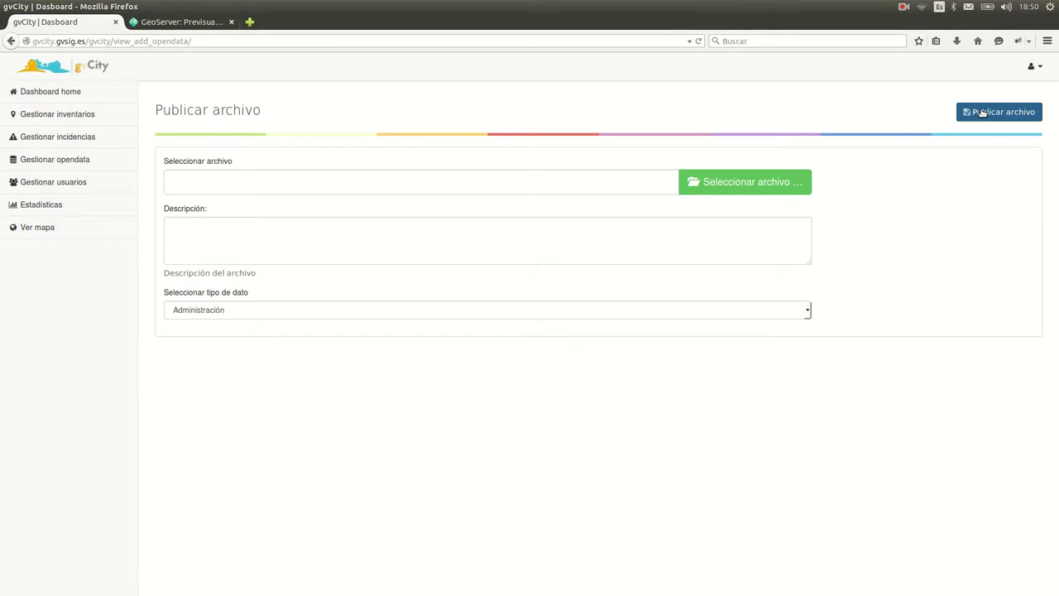
pyautogui.click(753, 189)
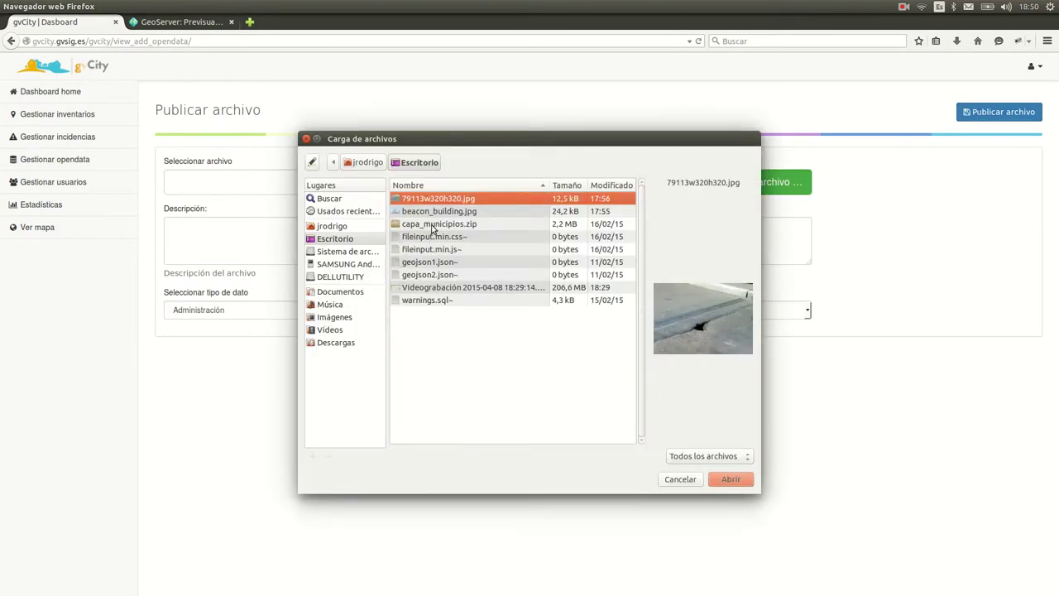
pyautogui.click(432, 229)
pyautogui.click(730, 479)
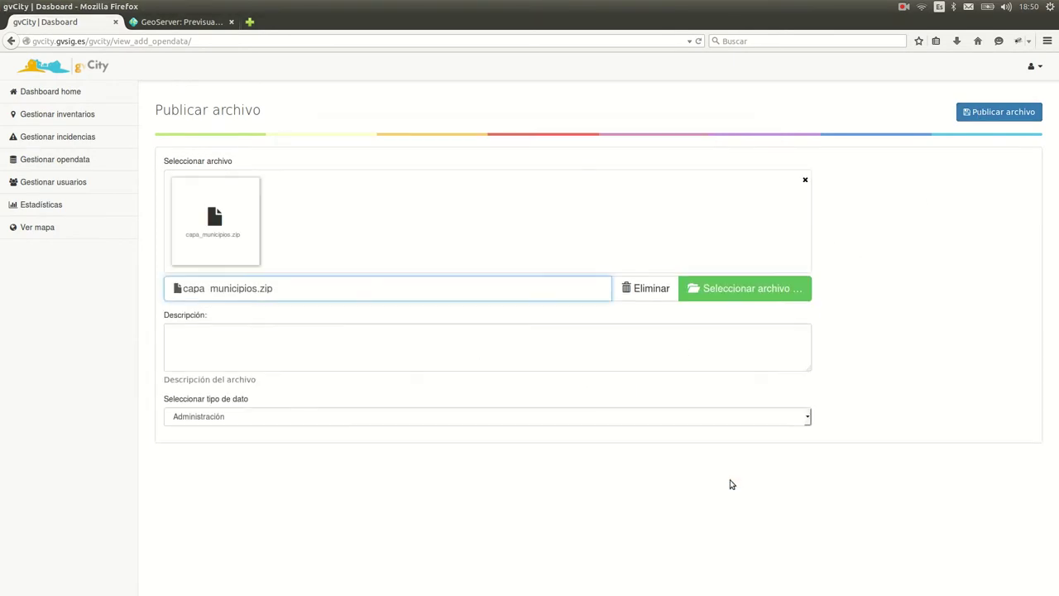
# Step: Describe the file as "Capa de municipios en formato shapefile", set its data type to Territorio and publish it
pyautogui.click(196, 333)
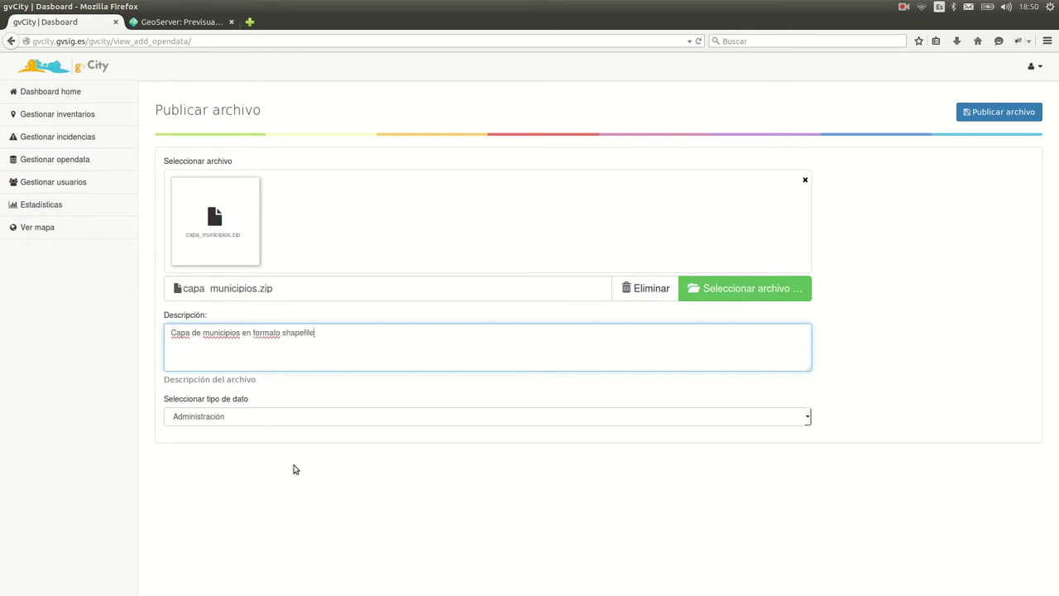
pyautogui.click(254, 419)
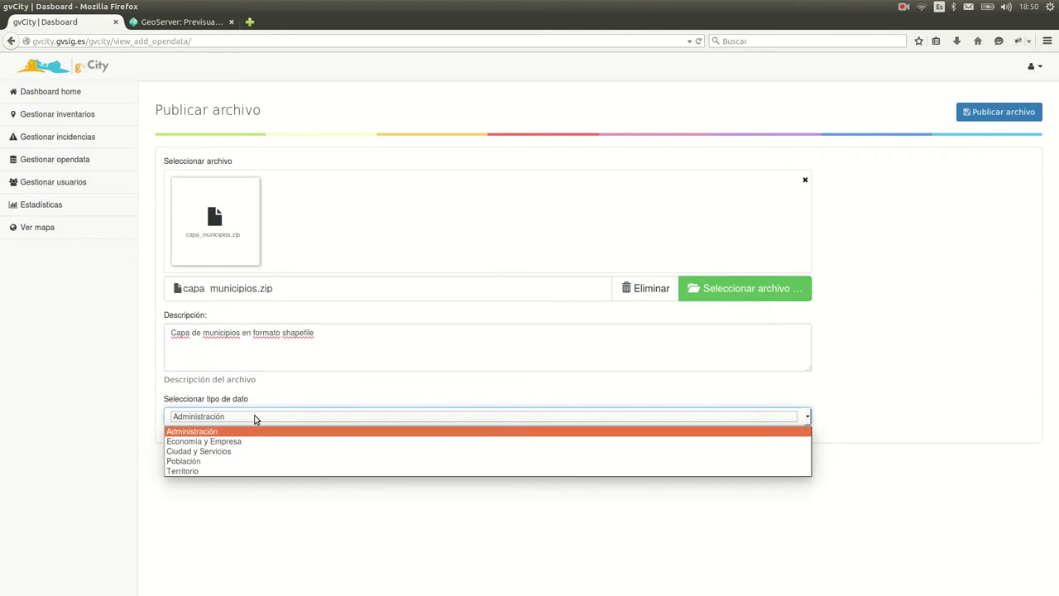
pyautogui.click(234, 477)
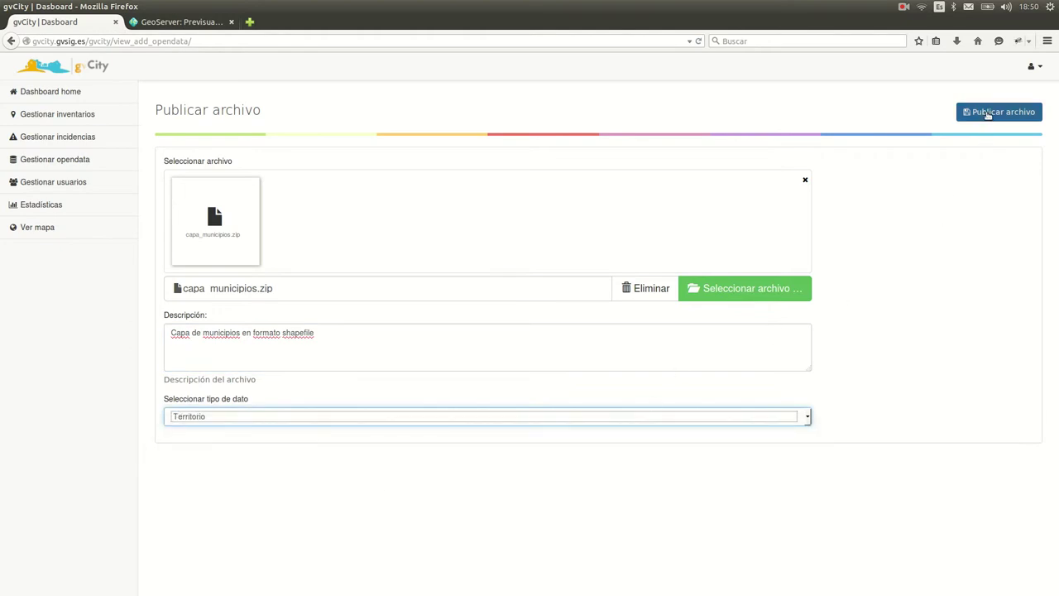
pyautogui.click(987, 115)
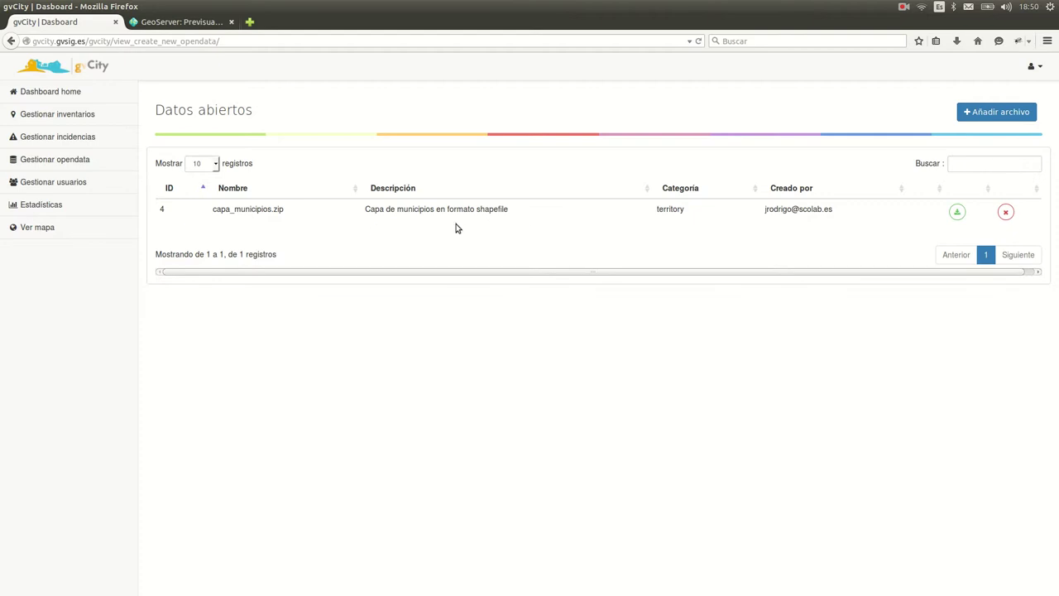
# Step: View the user list and the inventory and incident statistics, and open the map
pyautogui.click(82, 182)
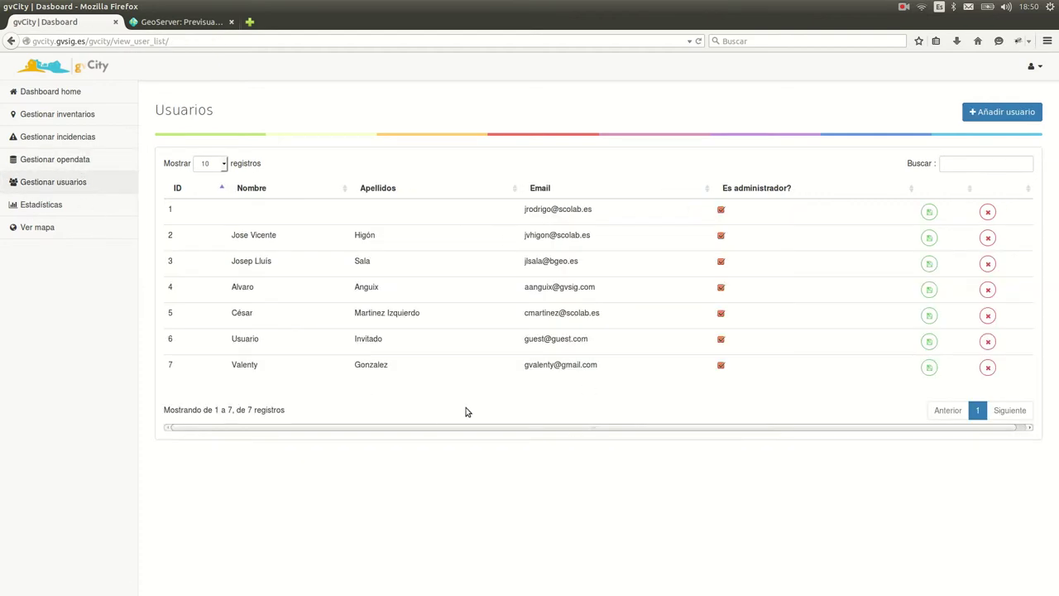
pyautogui.click(51, 207)
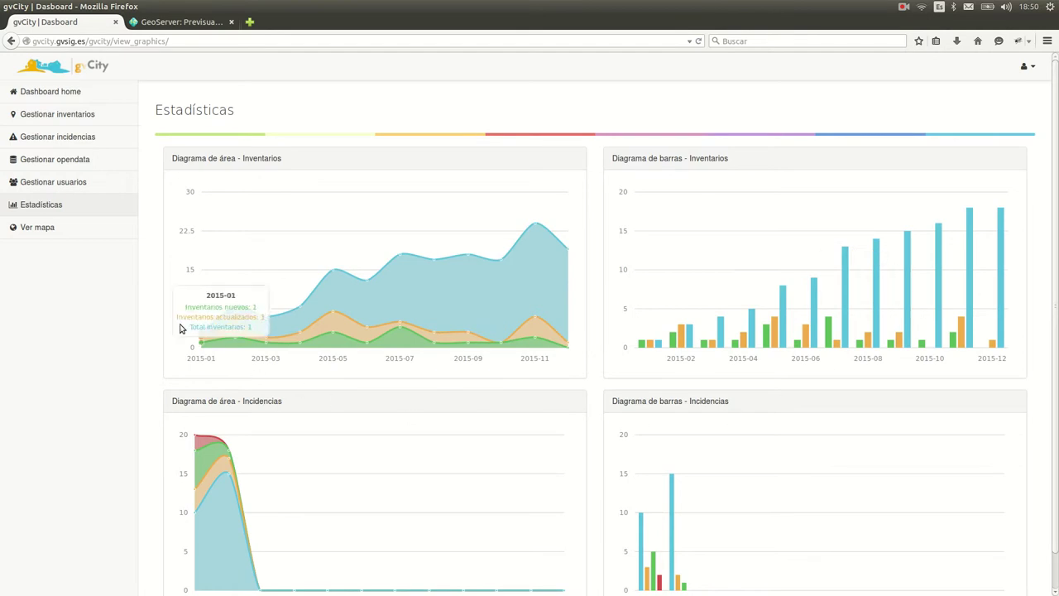
pyautogui.click(38, 227)
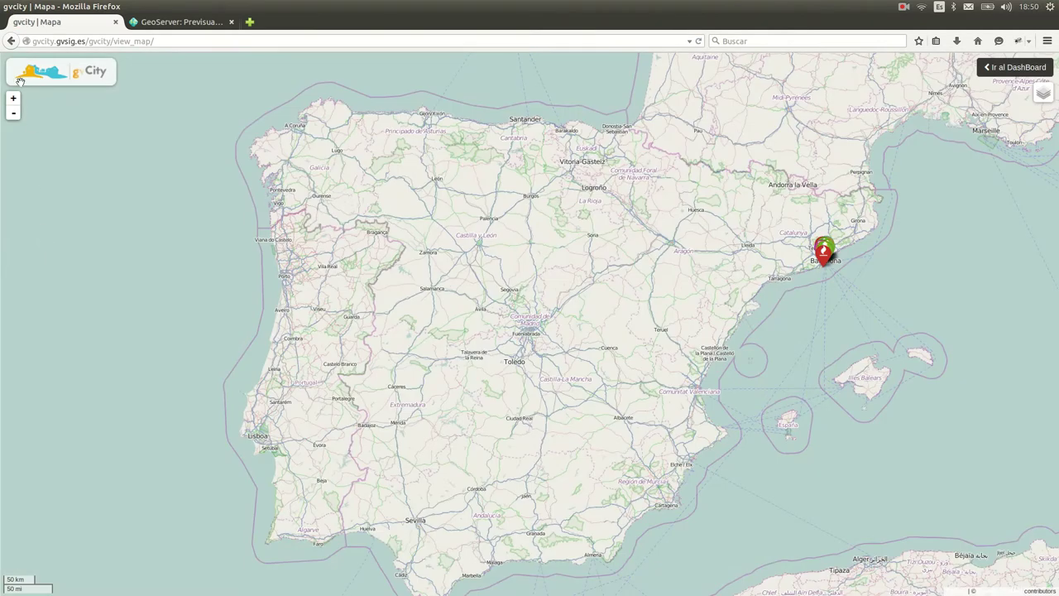
# Step: Arrange the Firefox map window to fill half the screen and open gvcity.gvsig.es/gvcity in Google Chrome beside it
pyautogui.doubleClick(33, 6)
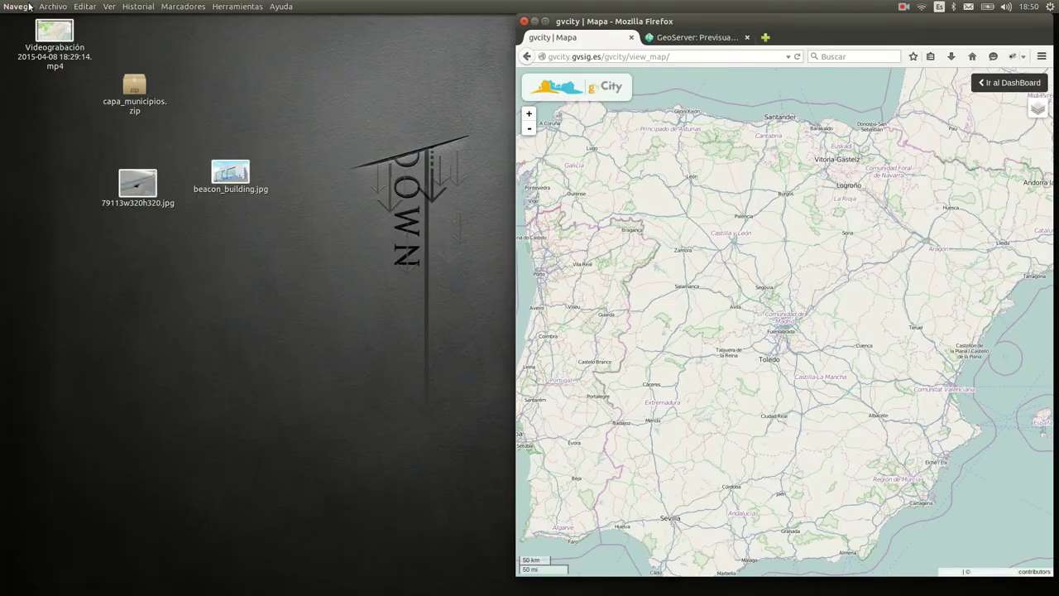
pyautogui.moveTo(637, 6); pyautogui.dragTo(134, 21)
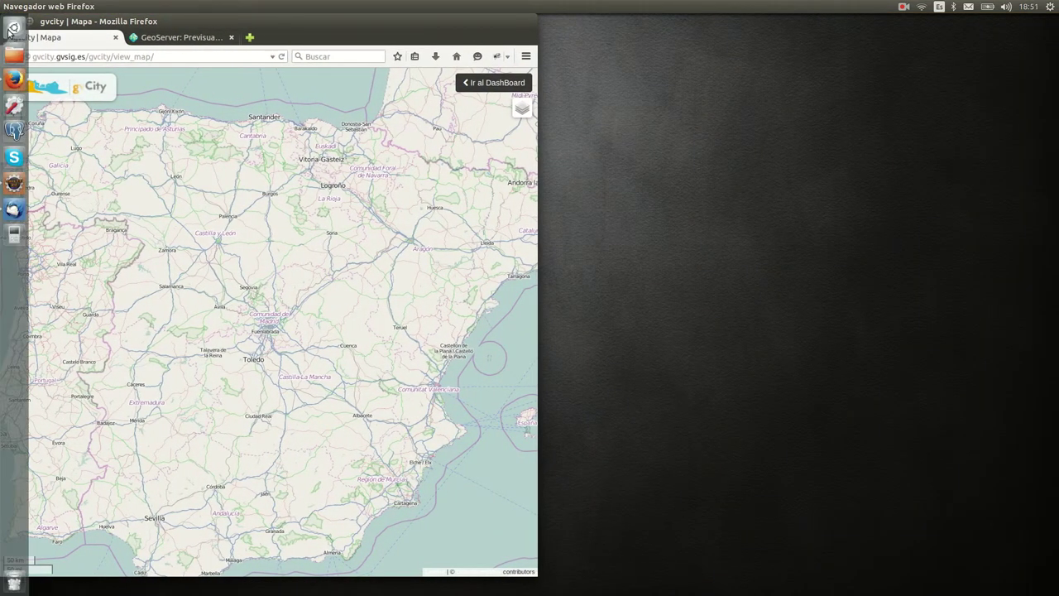
pyautogui.click(13, 27)
pyautogui.click(253, 91)
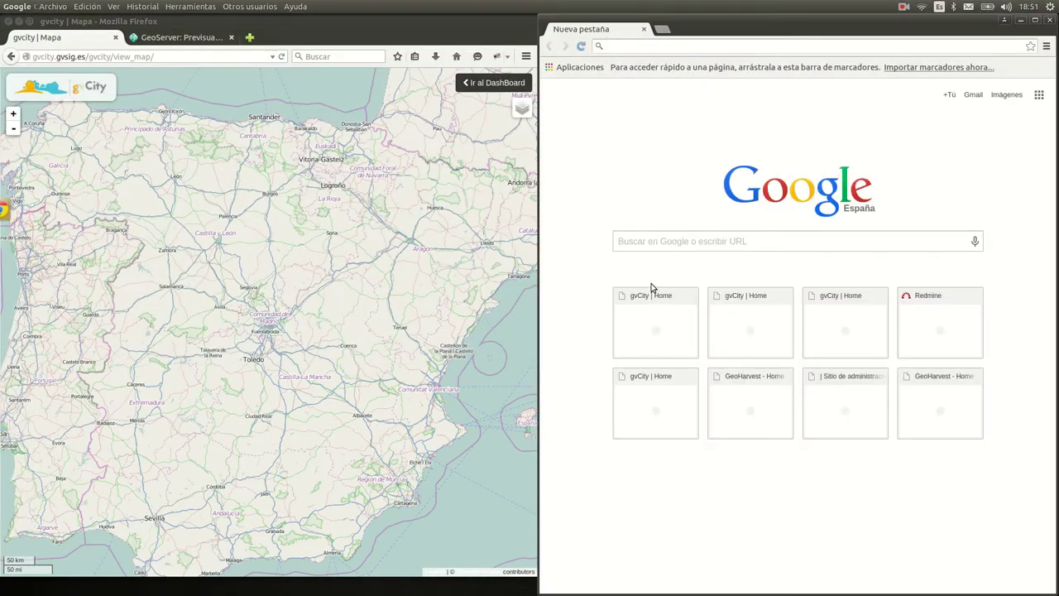
pyautogui.write('gvc')
pyautogui.press('Return')
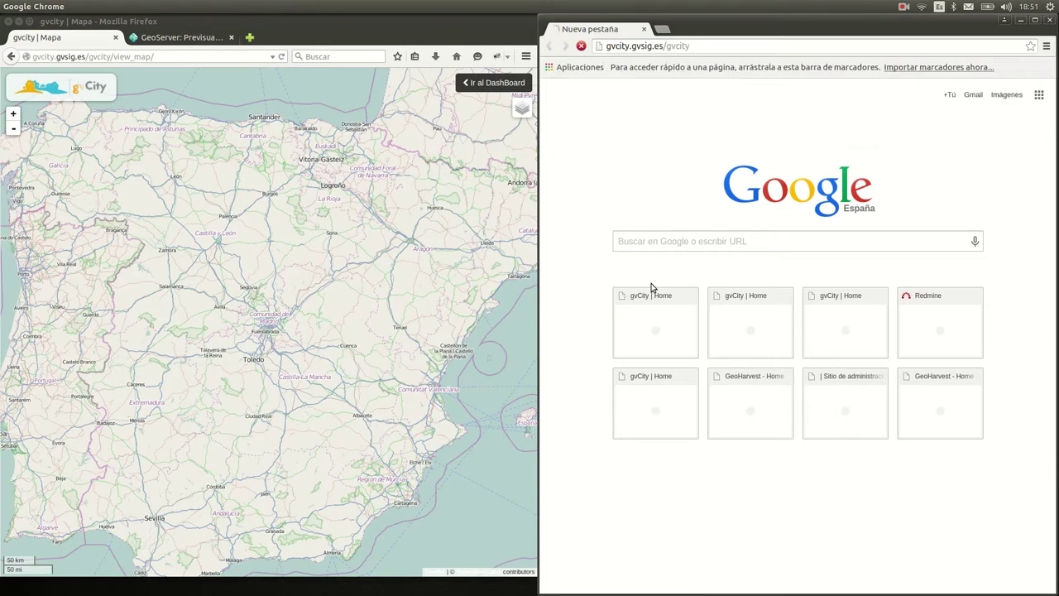
pyautogui.click(402, 571)
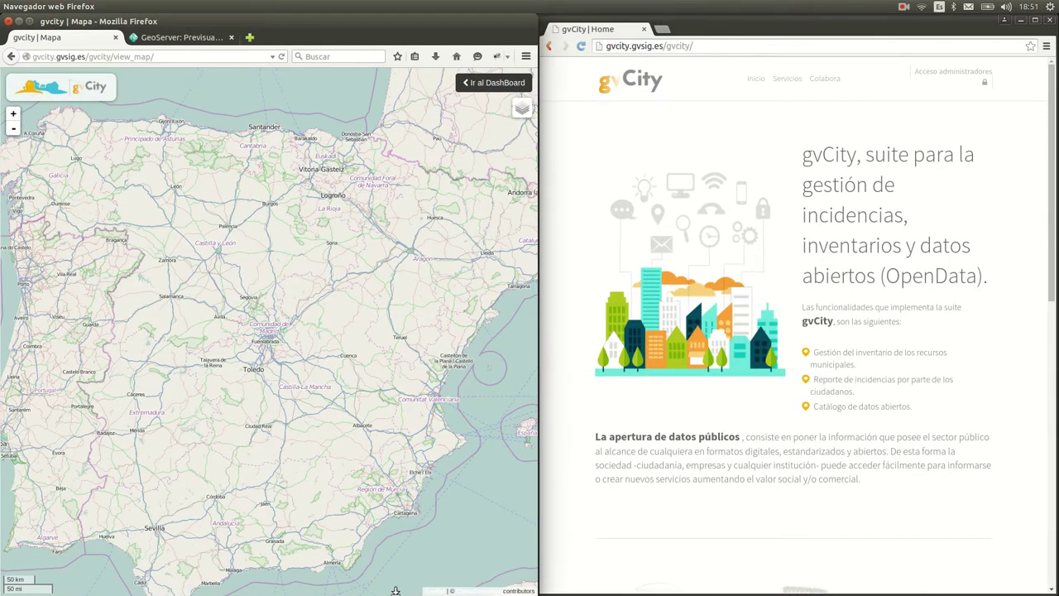
pyautogui.click(660, 119)
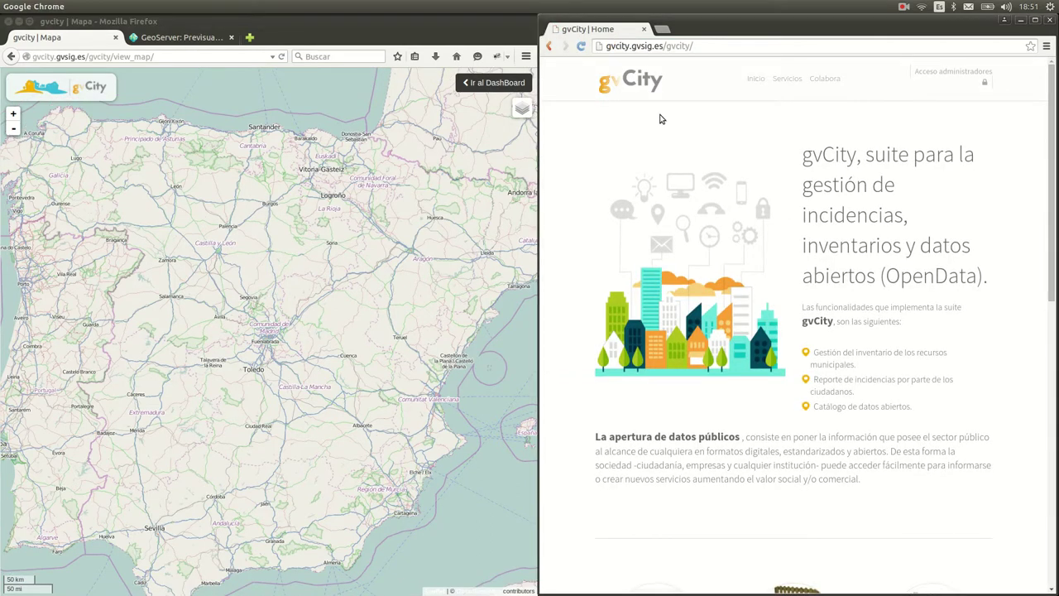
# Step: Log in to the administrator area in Chrome with the administrator's e-mail and account password, and open the map
pyautogui.click(974, 74)
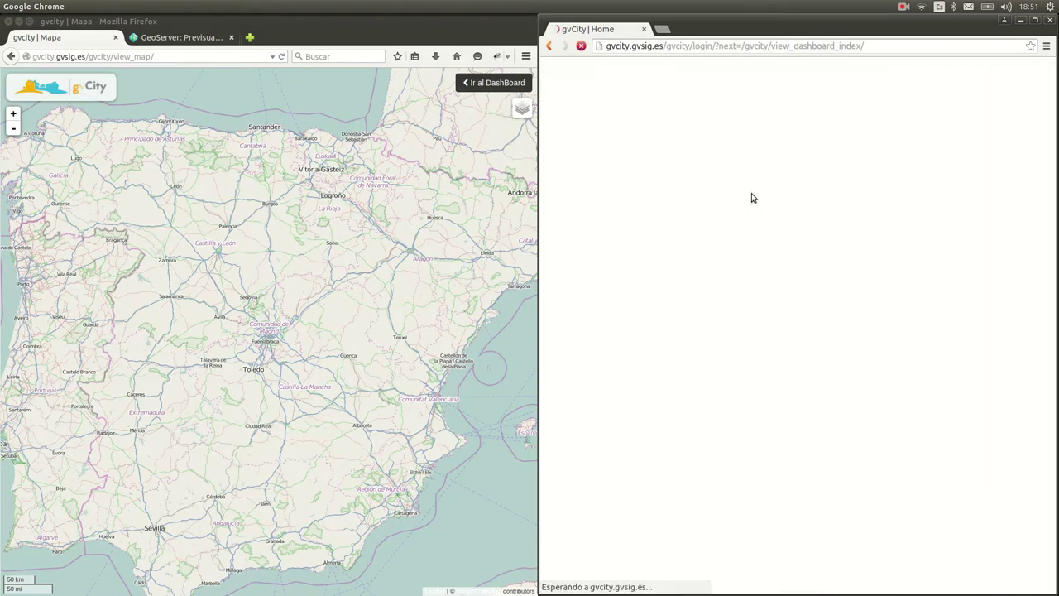
pyautogui.click(736, 279)
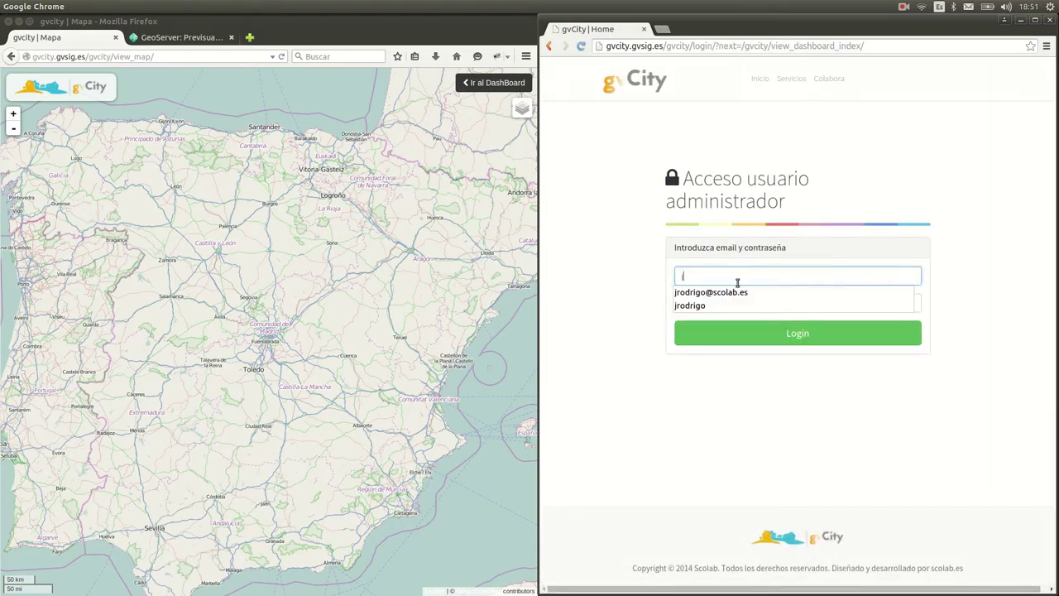
pyautogui.click(728, 291)
pyautogui.click(732, 307)
pyautogui.write('*')
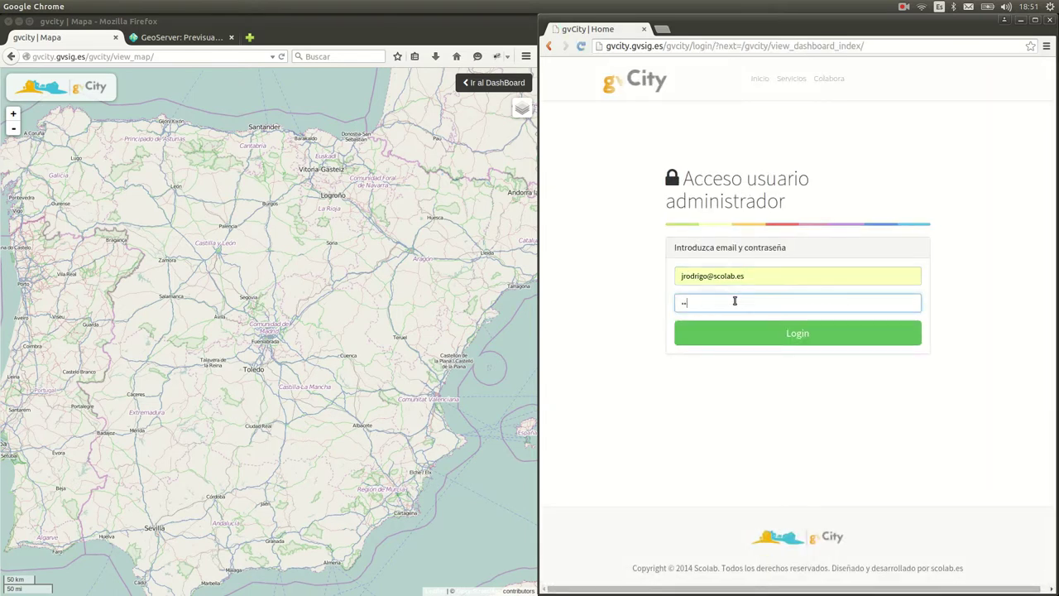
pyautogui.write('******')
pyautogui.press('Return')
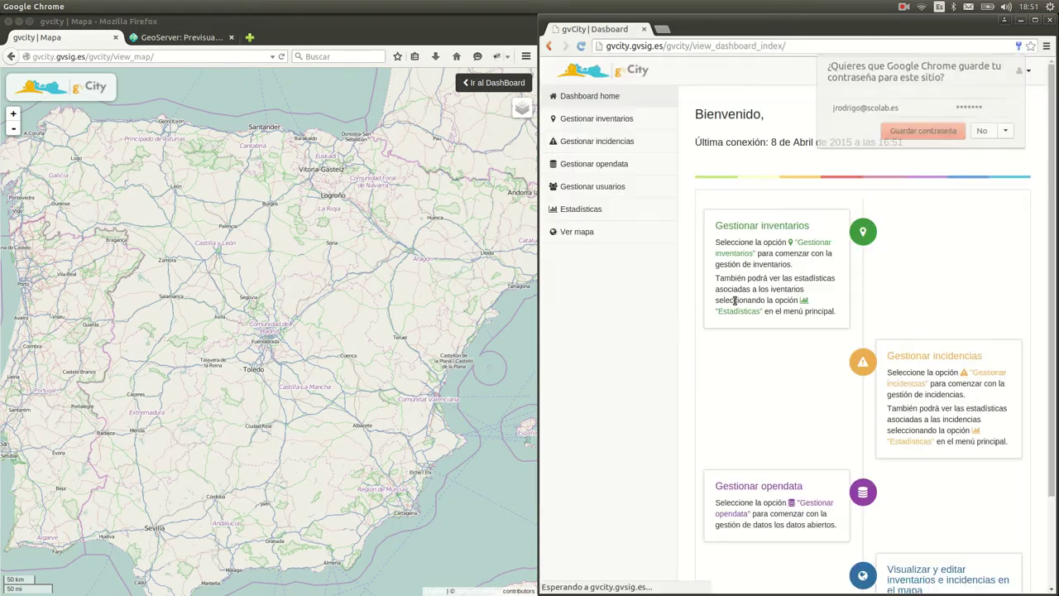
pyautogui.click(589, 233)
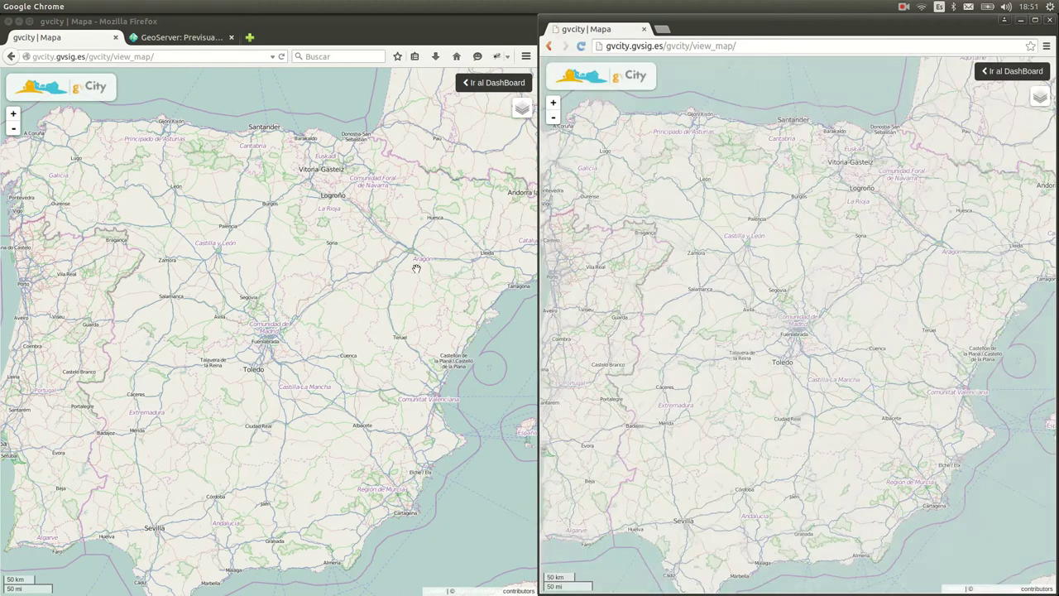
# Step: Bring the maps in both Firefox and Chrome to Barcelona's Eixample district at street level for comparison
pyautogui.moveTo(469, 257); pyautogui.dragTo(372, 272)
pyautogui.scroll(1, 282, 364)
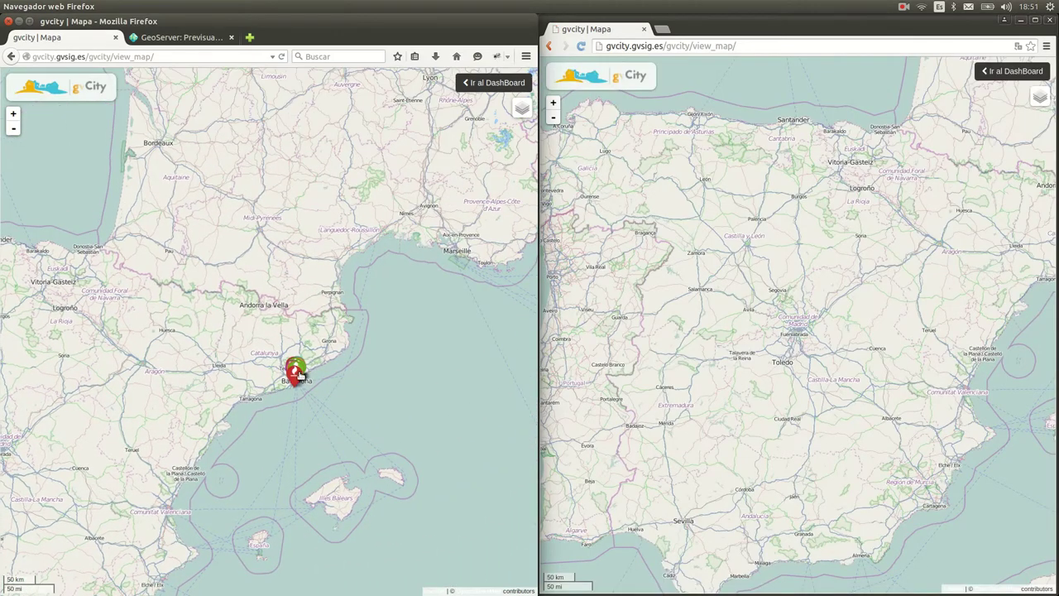
pyautogui.scroll(2, 269, 420)
pyautogui.scroll(3, 269, 420)
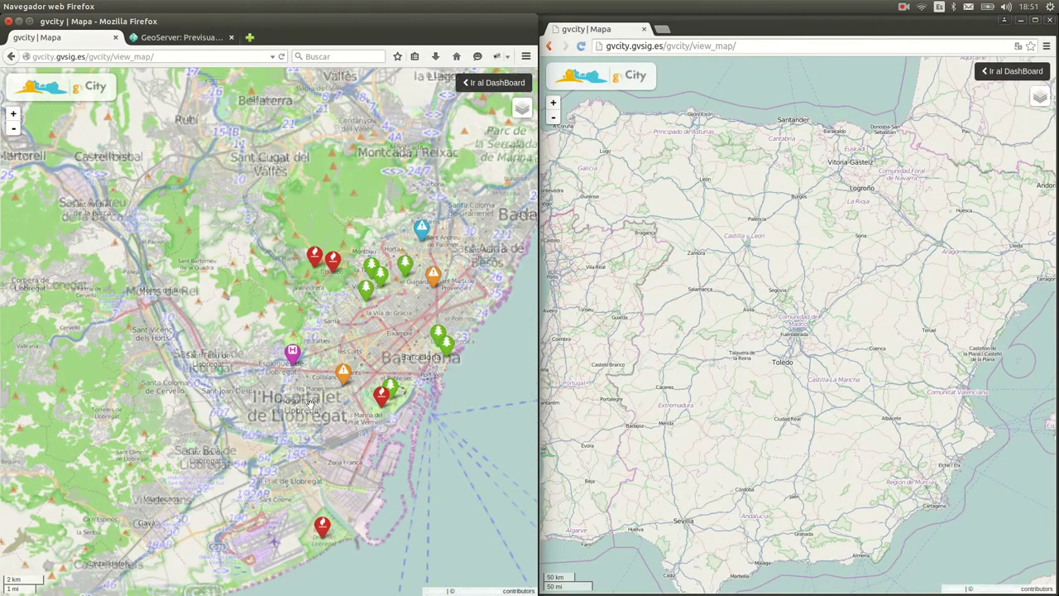
pyautogui.scroll(1, 360, 318)
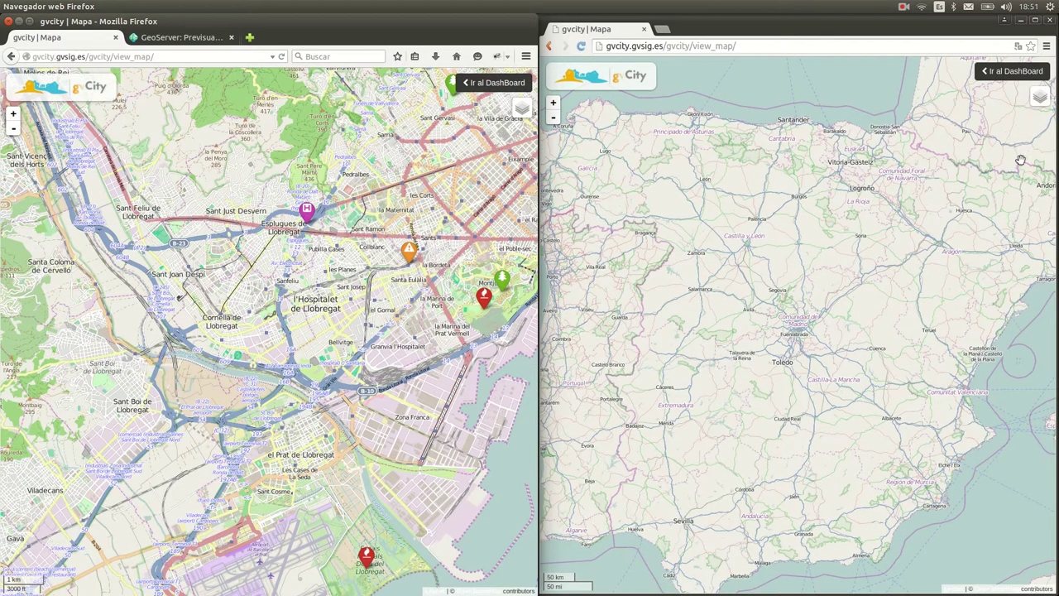
pyautogui.moveTo(1014, 273); pyautogui.dragTo(787, 312)
pyautogui.scroll(3, 788, 314)
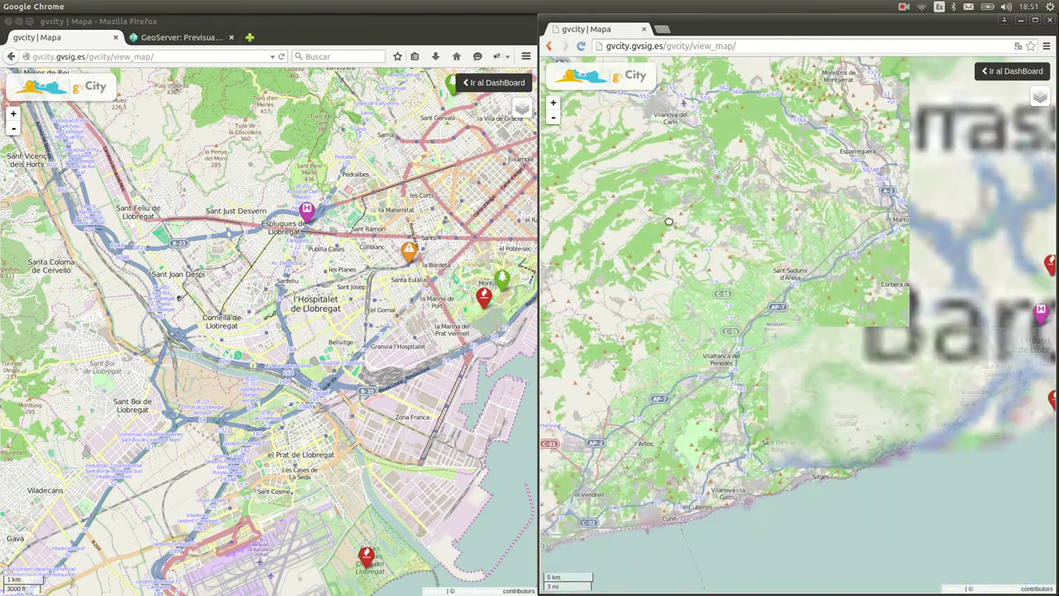
pyautogui.moveTo(866, 312); pyautogui.dragTo(619, 205)
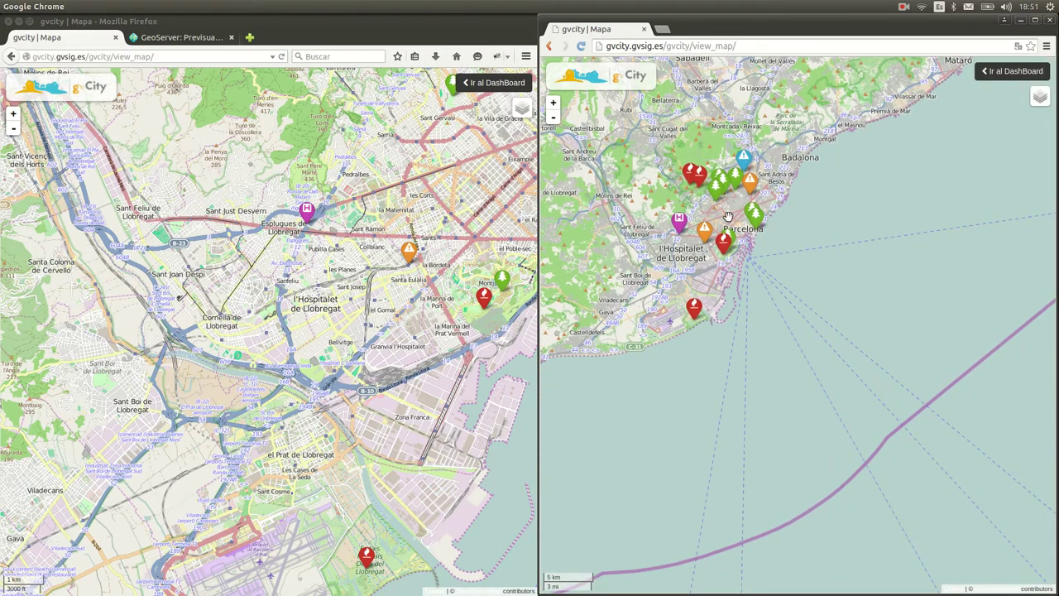
pyautogui.scroll(2, 735, 221)
pyautogui.scroll(3, 737, 223)
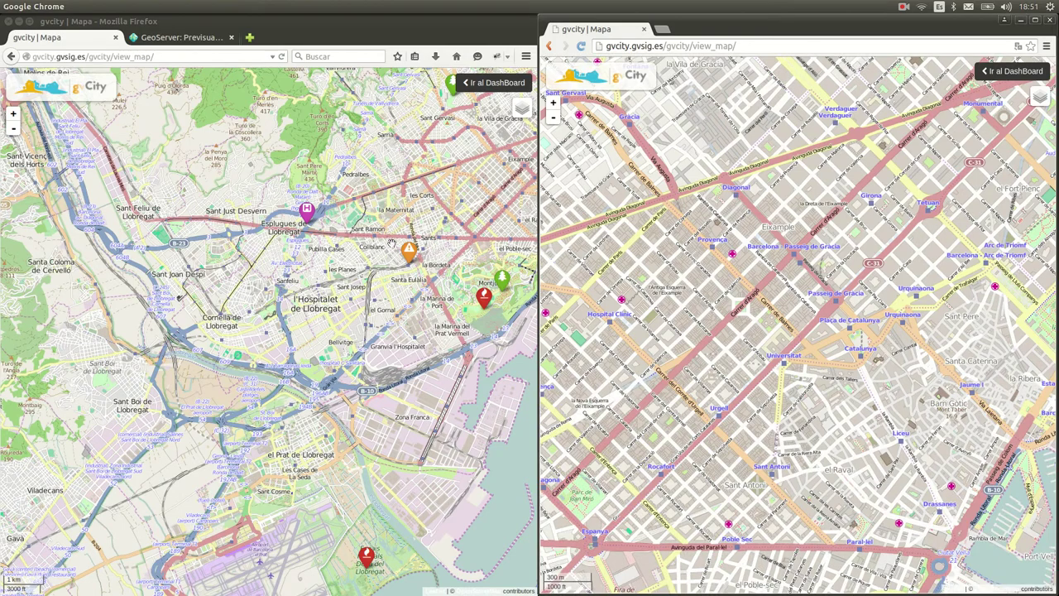
pyautogui.moveTo(445, 251); pyautogui.dragTo(336, 349)
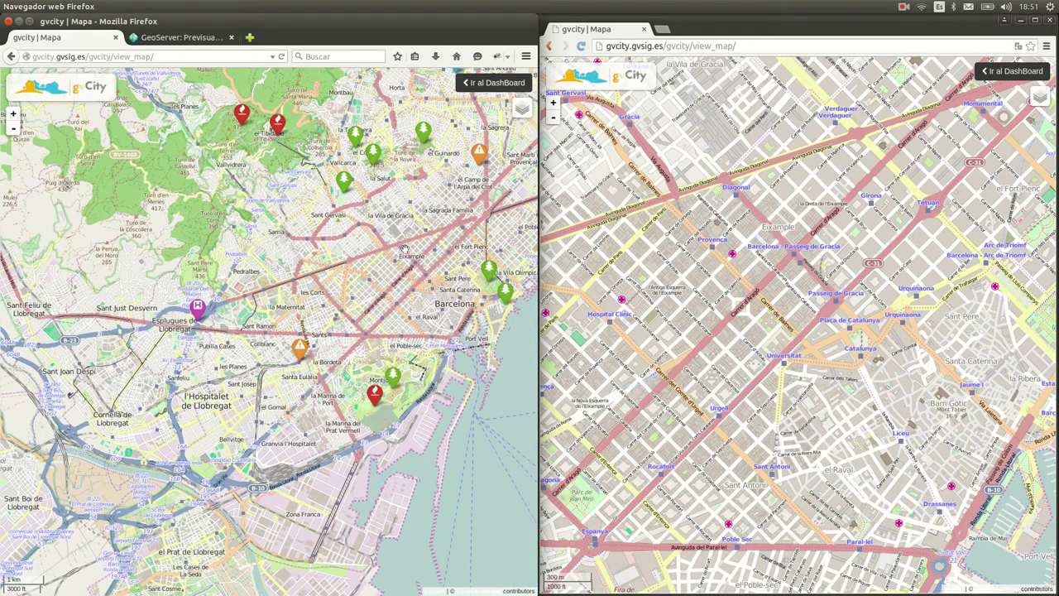
pyautogui.scroll(5, 408, 248)
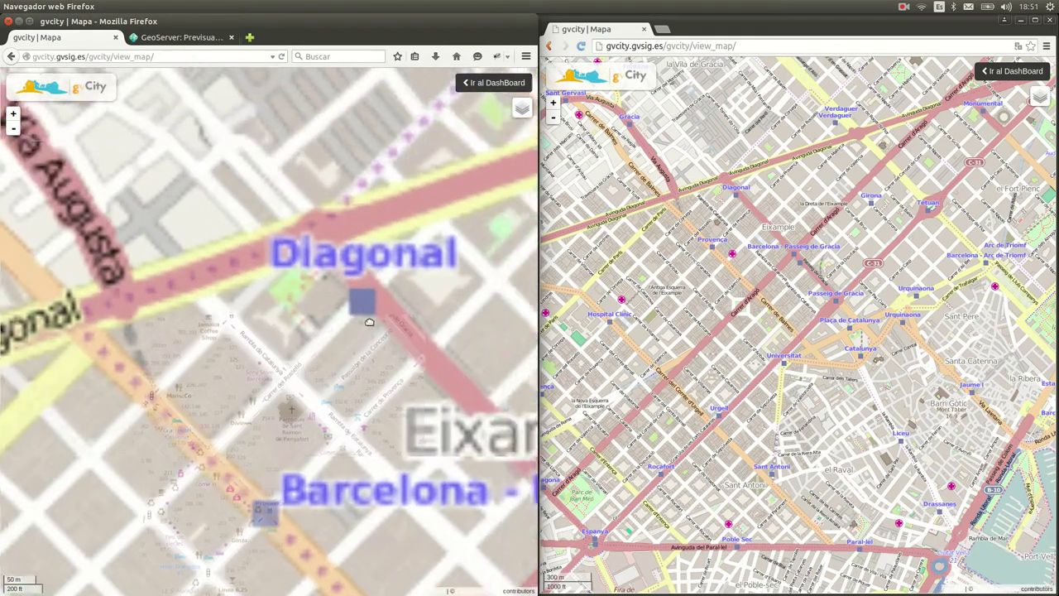
pyautogui.moveTo(368, 323); pyautogui.dragTo(376, 297)
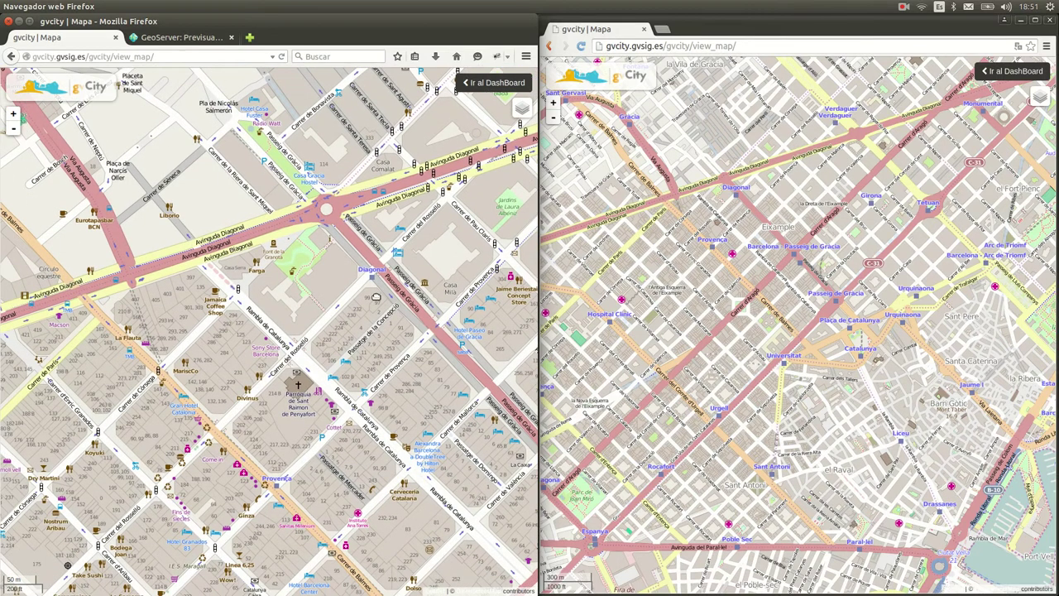
pyautogui.scroll(-2, 374, 295)
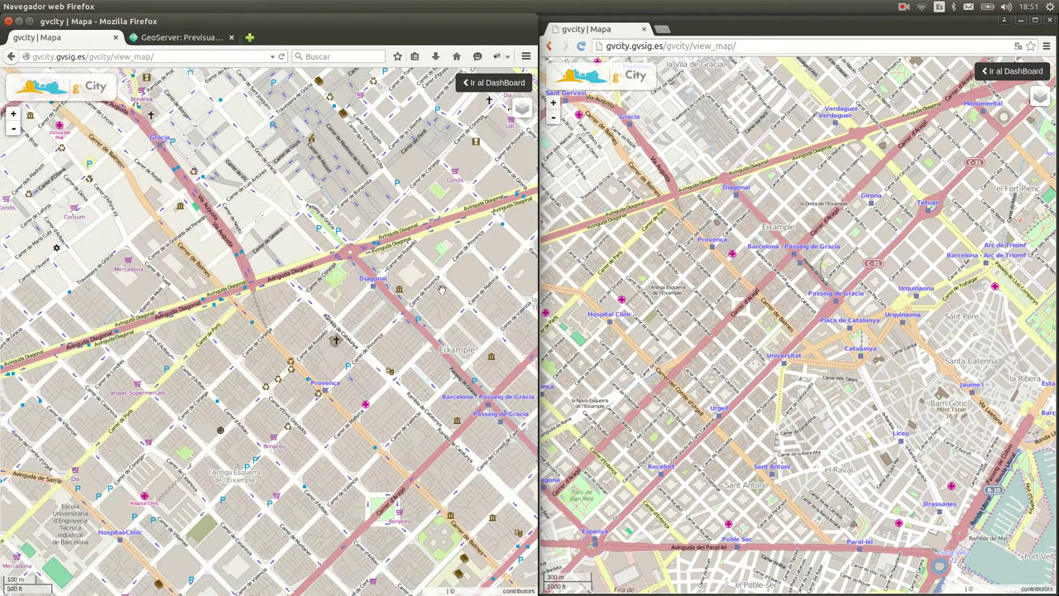
pyautogui.moveTo(374, 295); pyautogui.dragTo(308, 298)
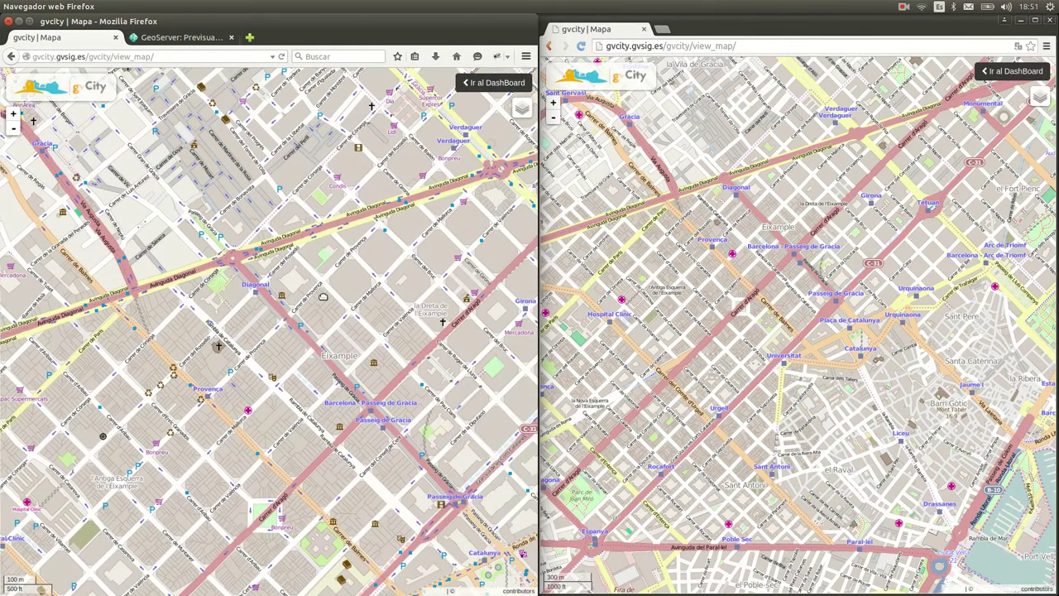
pyautogui.moveTo(385, 298); pyautogui.dragTo(339, 294)
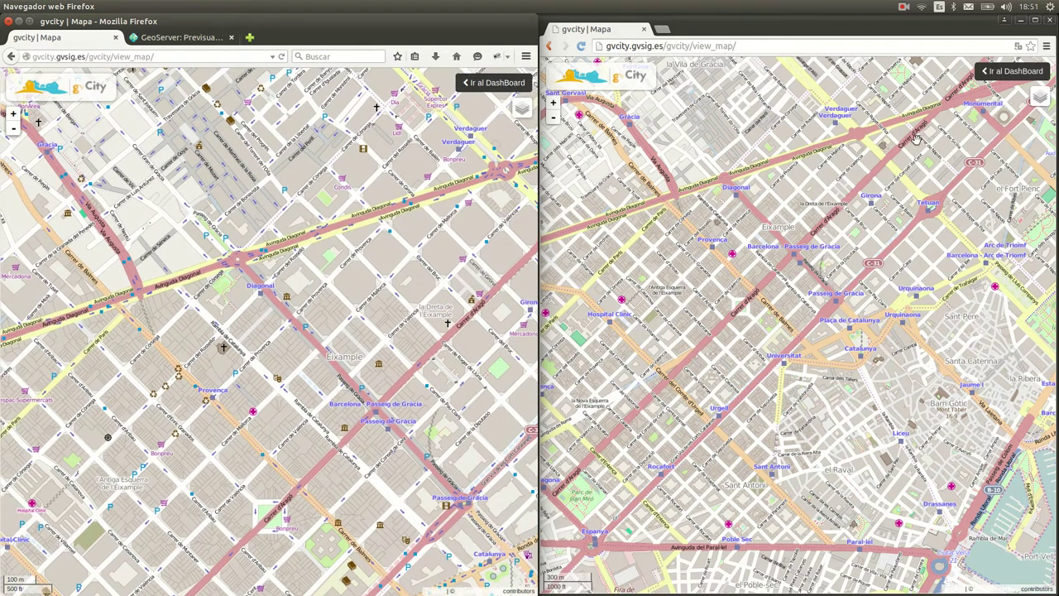
# Step: Show the map layers in Chrome and start editing the Hospitales inventory layer
pyautogui.click(1039, 97)
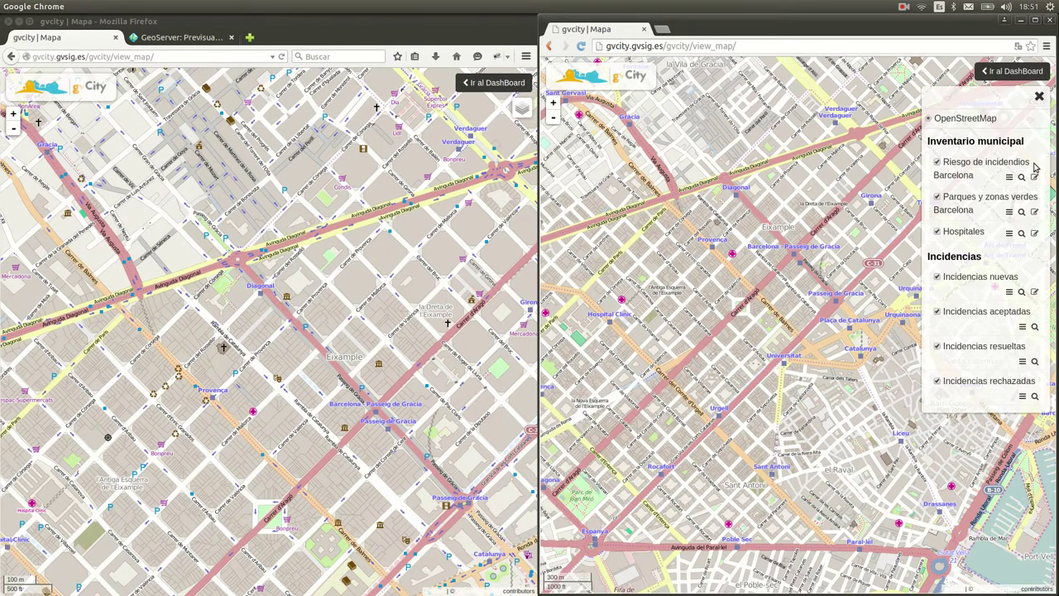
pyautogui.click(1035, 235)
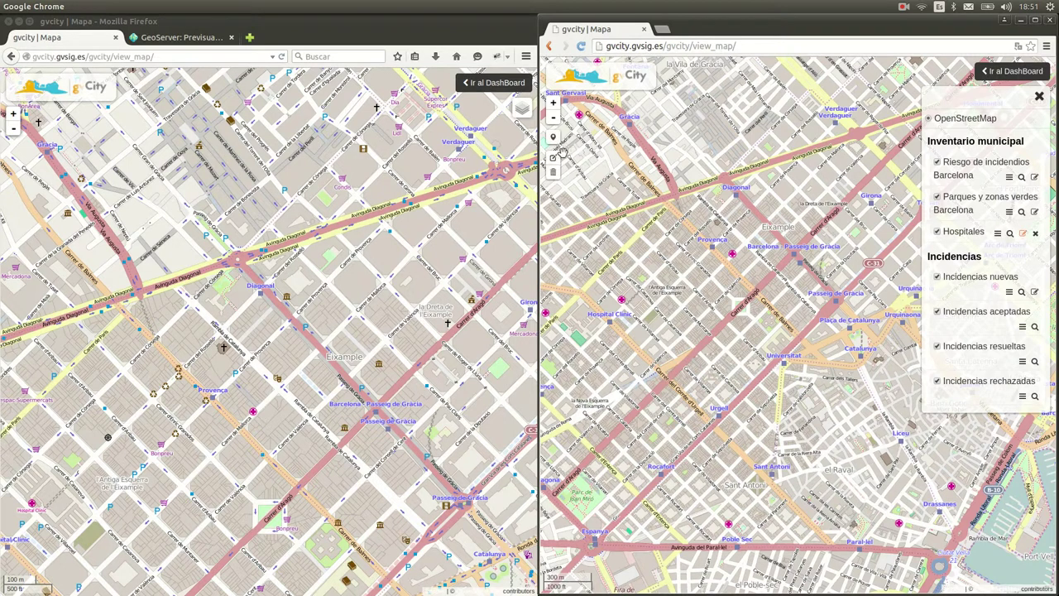